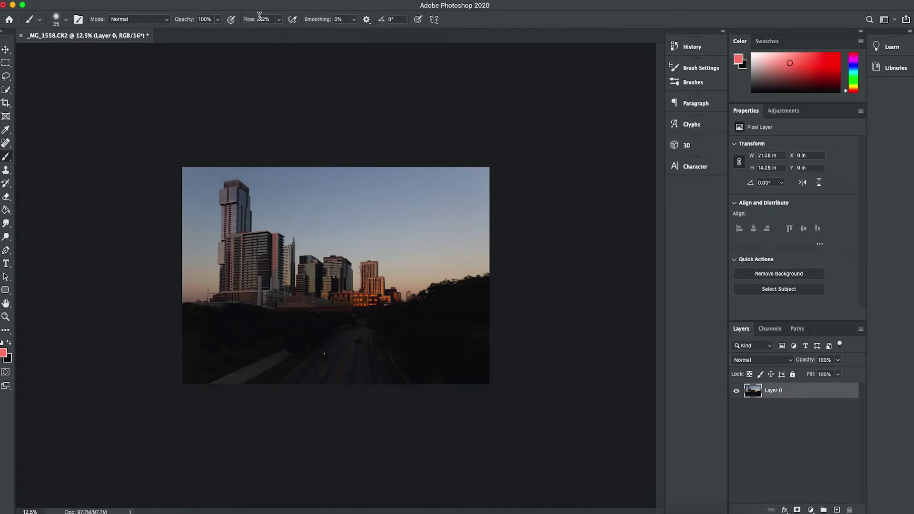
Open the photo layer in the Camera Raw Filter.
{"action": "left_click", "coordinate": [247, 1]}
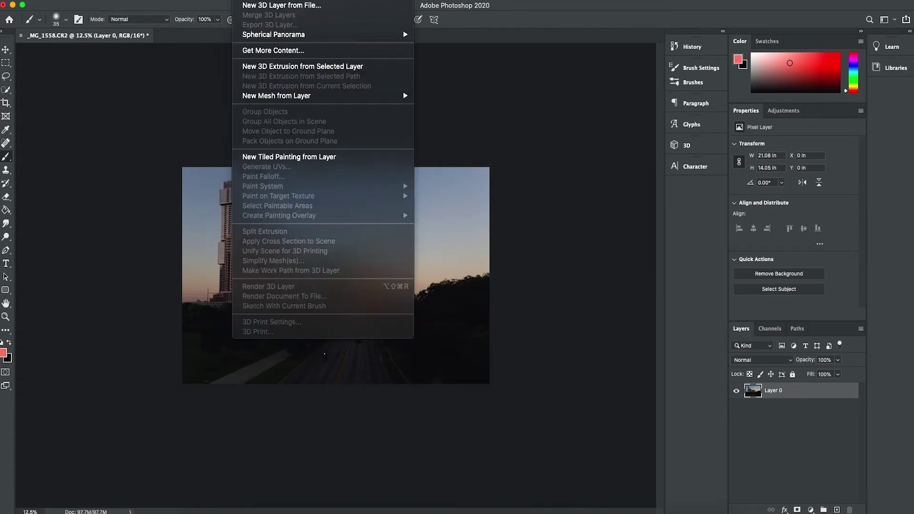
{"action": "mouse_move", "coordinate": [193, 1]}
{"action": "mouse_move", "coordinate": [222, 1]}
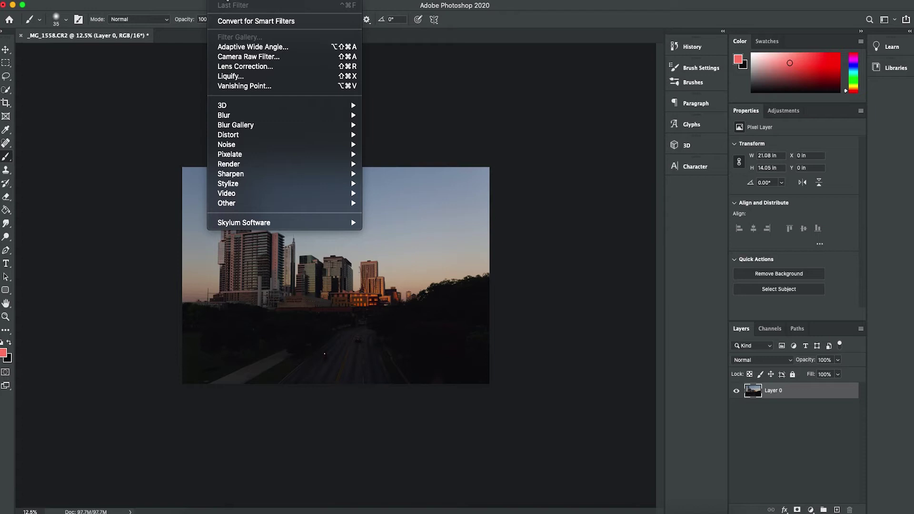
{"action": "left_click", "coordinate": [235, 57]}
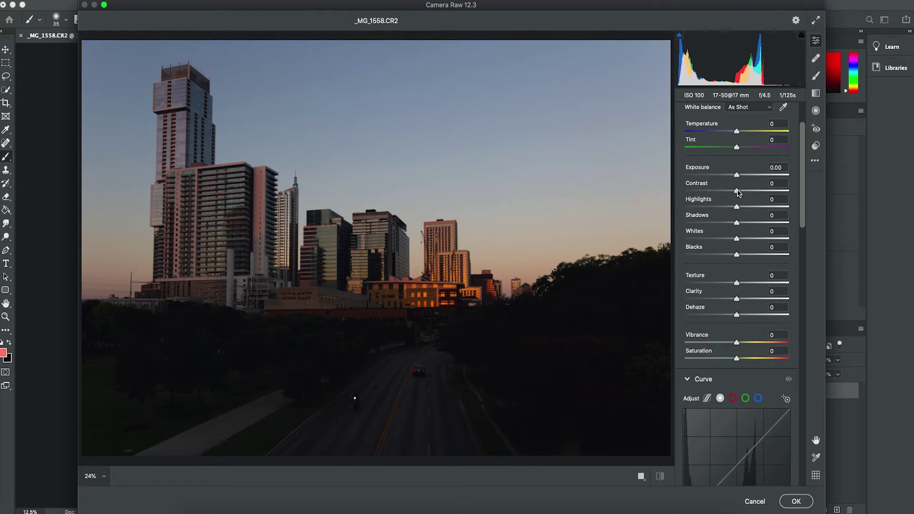
Set the basic adjustments to Highlights -19, Shadows +13, Whites +4, Blacks +4, Temperature +6 and Dehaze +5.
{"action": "left_click_drag", "start_coordinate": [737, 208], "coordinate": [738, 255]}
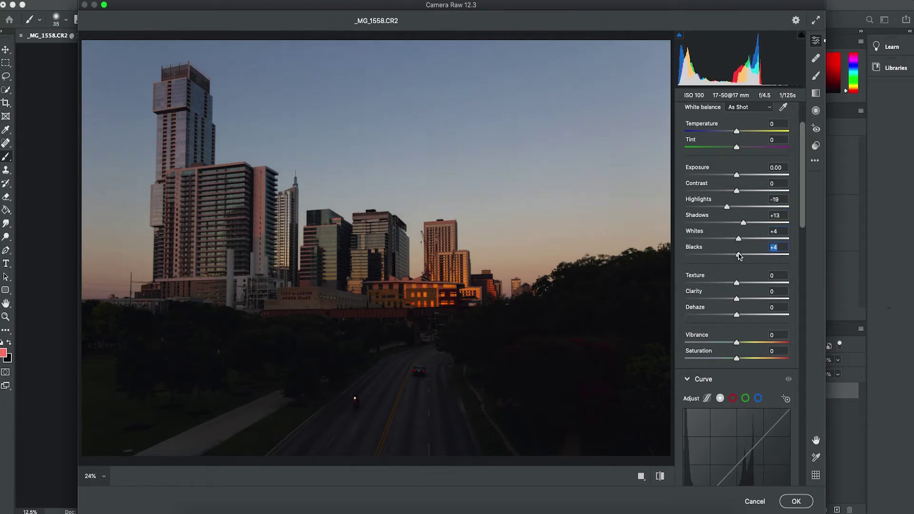
{"action": "left_click_drag", "start_coordinate": [738, 133], "coordinate": [741, 133]}
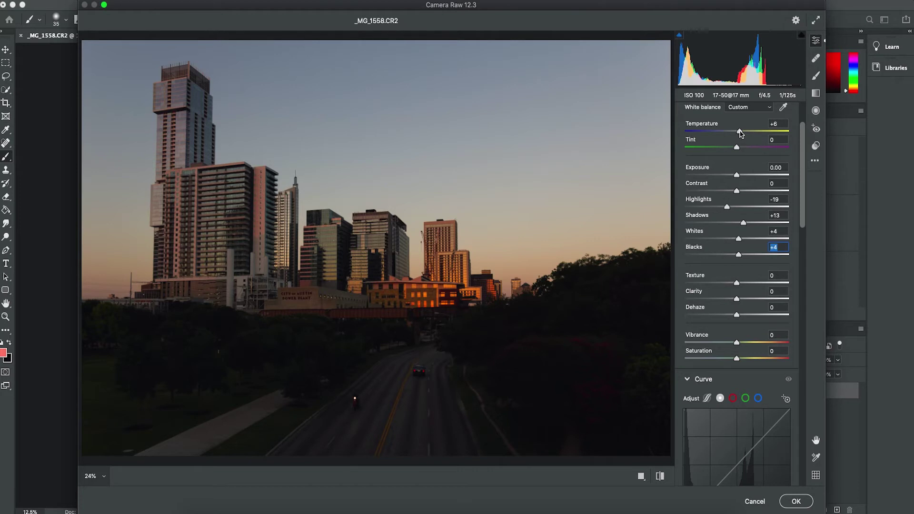
{"action": "left_click", "coordinate": [741, 134]}
{"action": "left_click_drag", "start_coordinate": [737, 317], "coordinate": [740, 317]}
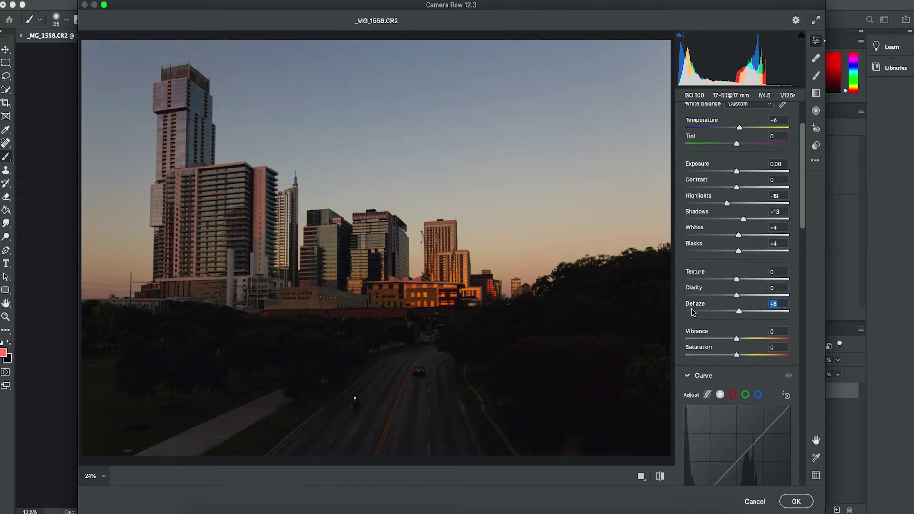
Shape the point curve into a gentle S with lowered shadows, 129 mapped to 113 and 192 to 195, and set Sharpening to 20.
{"action": "left_click_drag", "start_coordinate": [805, 180], "coordinate": [805, 230]}
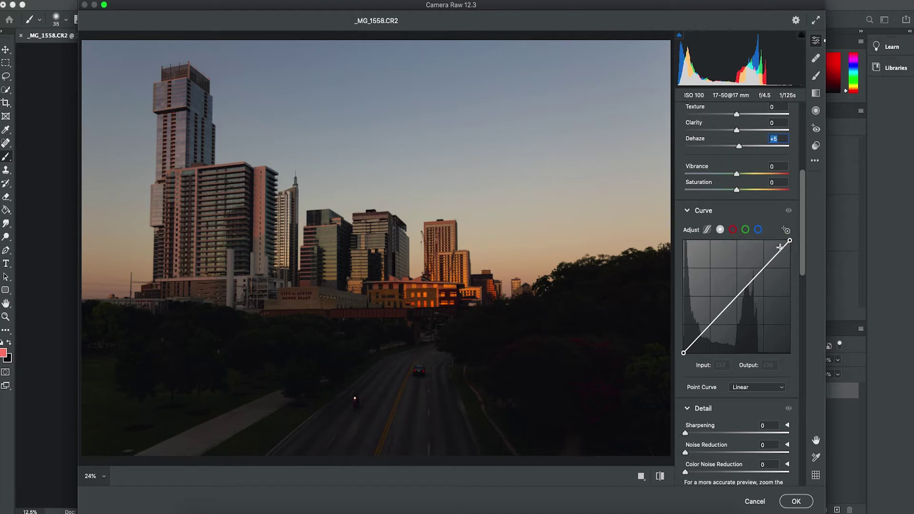
{"action": "left_click_drag", "start_coordinate": [735, 298], "coordinate": [737, 302]}
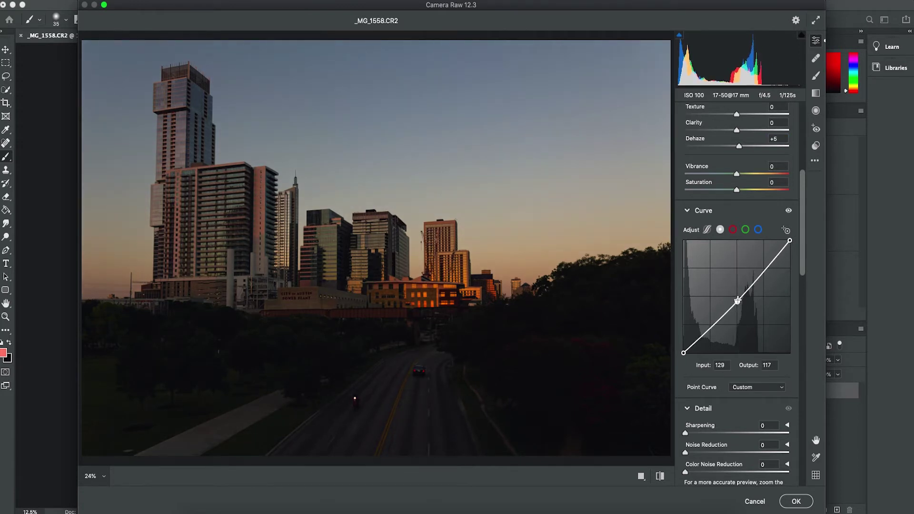
{"action": "left_click_drag", "start_coordinate": [766, 269], "coordinate": [764, 266]}
{"action": "left_click_drag", "start_coordinate": [710, 328], "coordinate": [684, 352]}
{"action": "left_click_drag", "start_coordinate": [737, 301], "coordinate": [737, 303]}
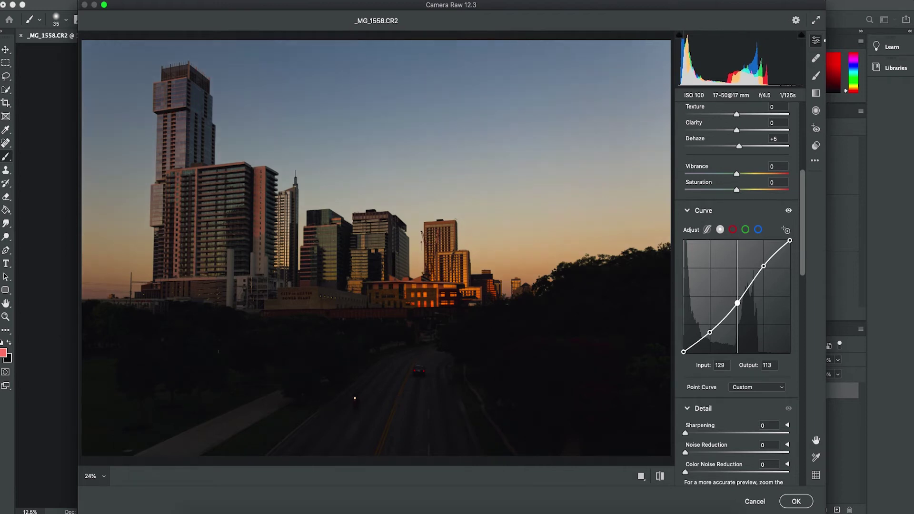
{"action": "left_click_drag", "start_coordinate": [764, 266], "coordinate": [764, 267]}
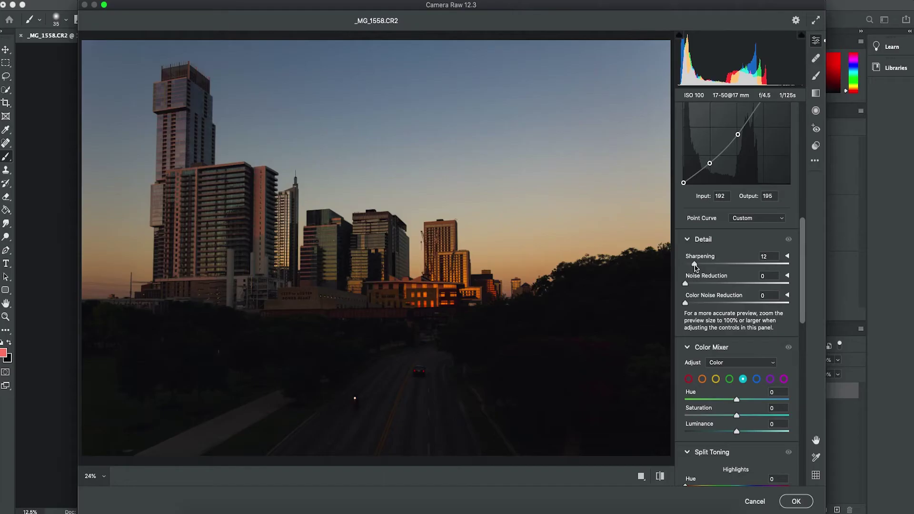
{"action": "left_click_drag", "start_coordinate": [699, 268], "coordinate": [701, 268]}
Compare the Color Mixer's HSL and Color adjustment modes, ending in Color mode.
{"action": "left_click_drag", "start_coordinate": [804, 266], "coordinate": [803, 302]}
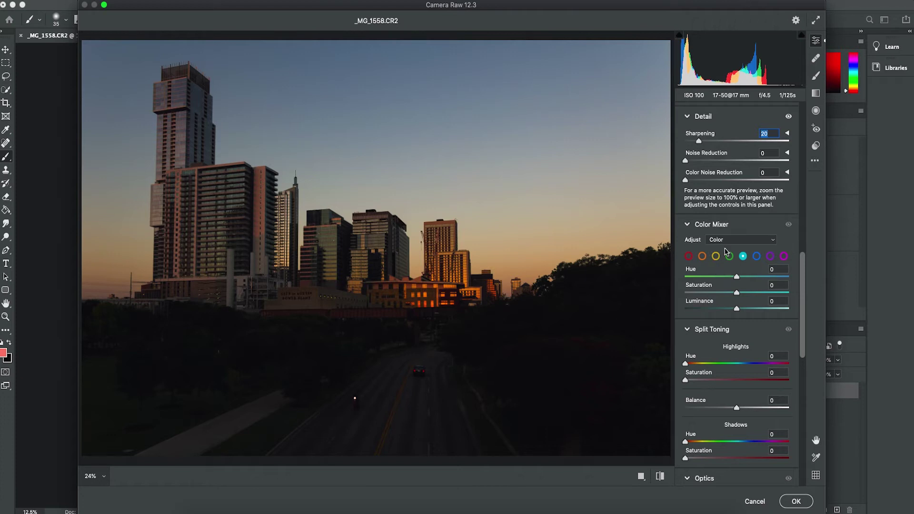
{"action": "left_click", "coordinate": [749, 240]}
{"action": "left_click", "coordinate": [753, 230]}
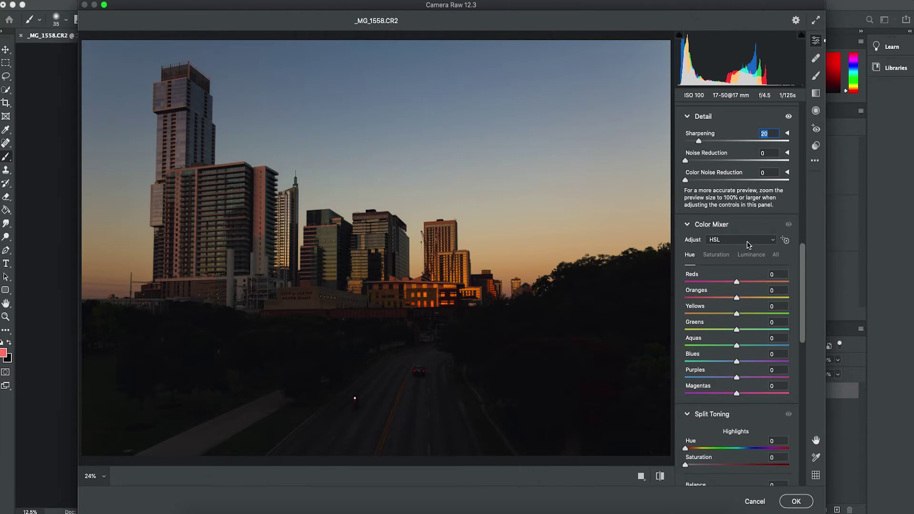
{"action": "left_click", "coordinate": [748, 244]}
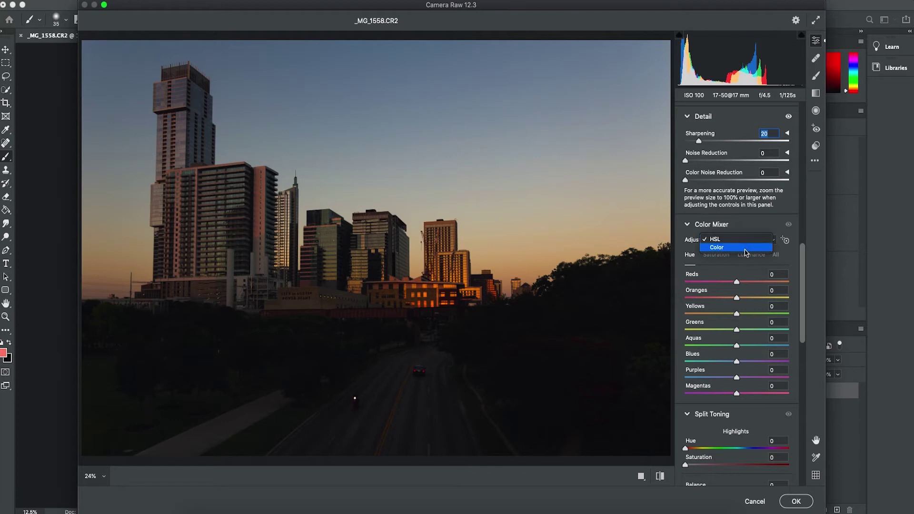
{"action": "left_click", "coordinate": [746, 247]}
{"action": "left_click", "coordinate": [749, 241]}
{"action": "left_click", "coordinate": [748, 230]}
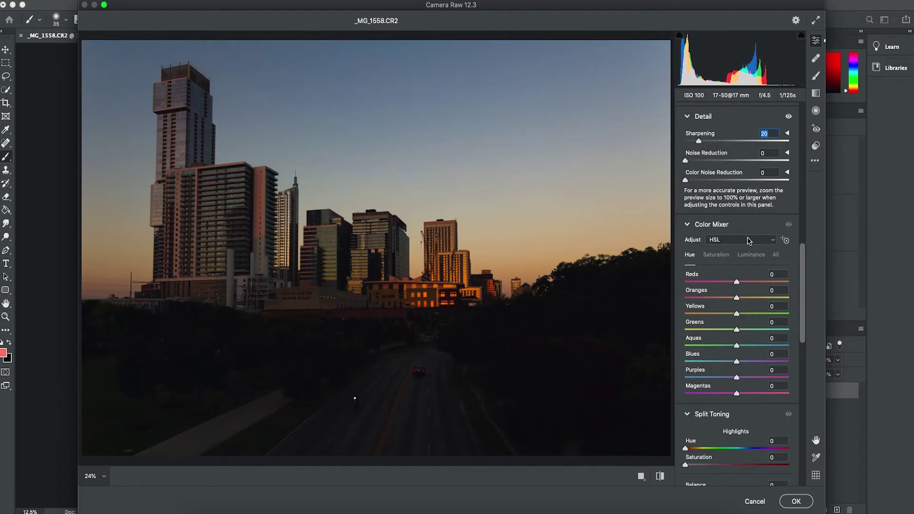
{"action": "left_click", "coordinate": [749, 242]}
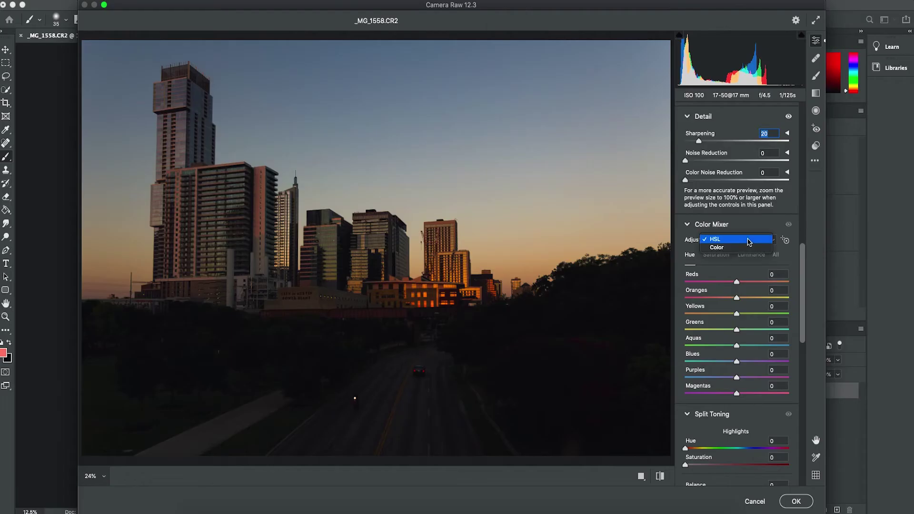
{"action": "left_click", "coordinate": [745, 248]}
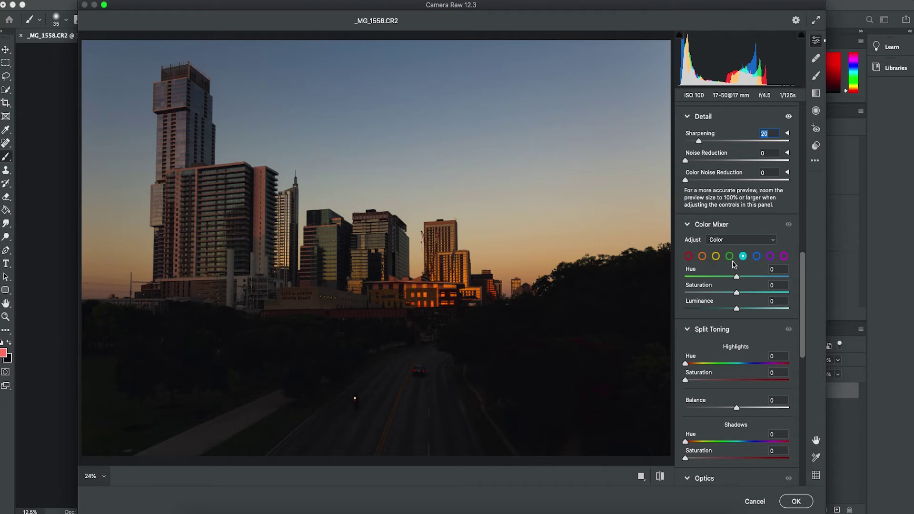
Set the blue hue to -19 in the Color Mixer and fine-tune the blue saturation and luminance.
{"action": "left_click", "coordinate": [757, 256]}
{"action": "left_click_drag", "start_coordinate": [738, 280], "coordinate": [728, 283]}
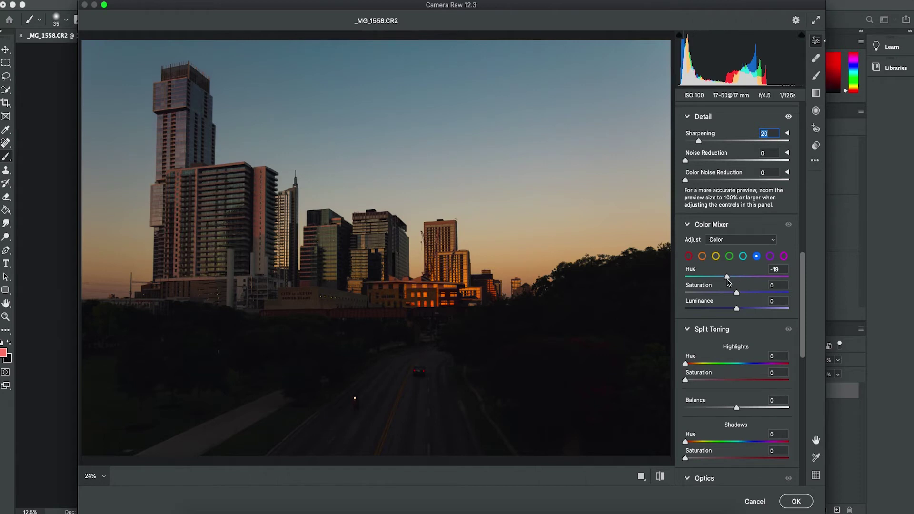
{"action": "left_click_drag", "start_coordinate": [737, 292], "coordinate": [738, 309]}
Set the Color Mixer hues to -11 for orange, -4 for yellow and -20 for green, with green saturation +3 and luminance +2.
{"action": "left_click", "coordinate": [702, 257]}
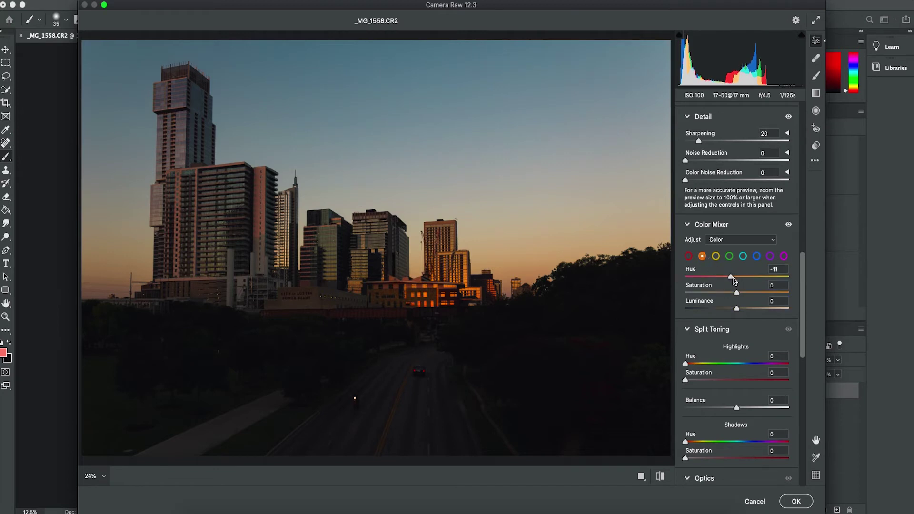
{"action": "left_click_drag", "start_coordinate": [737, 293], "coordinate": [738, 308]}
{"action": "left_click", "coordinate": [716, 257]}
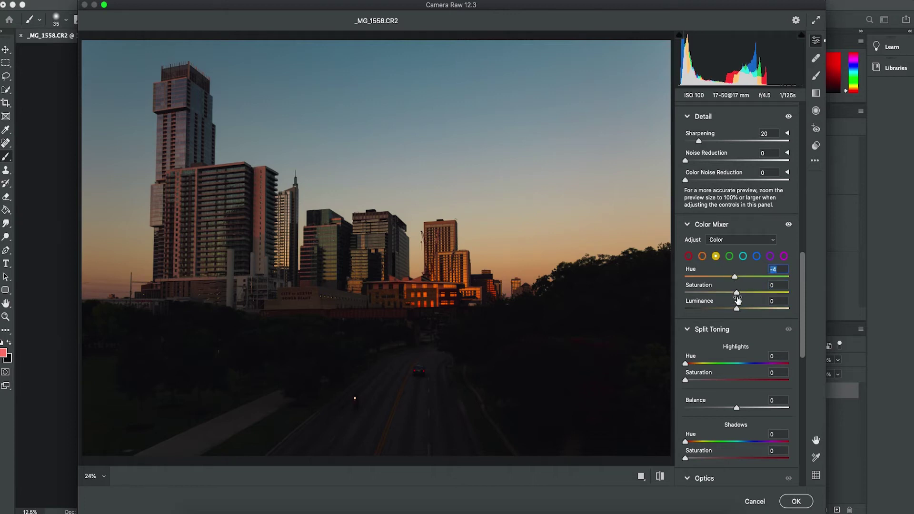
{"action": "left_click", "coordinate": [729, 256]}
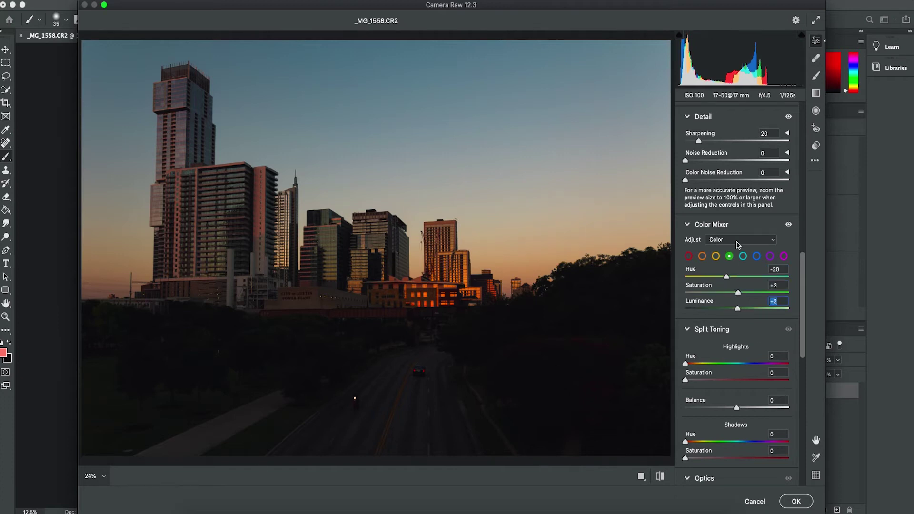
Adjust the lens optics and add film grain with an amount of 10.
{"action": "scroll", "coordinate": [738, 286], "scroll_direction": "down", "scroll_amount": 10}
{"action": "left_click_drag", "start_coordinate": [737, 294], "coordinate": [696, 281]}
{"action": "scroll", "coordinate": [734, 295], "scroll_direction": "down", "scroll_amount": 5}
Collapse all adjustment sections and compare the photo with and without the Basic and Curve edits.
{"action": "scroll", "coordinate": [809, 238], "scroll_direction": "up", "scroll_amount": 15}
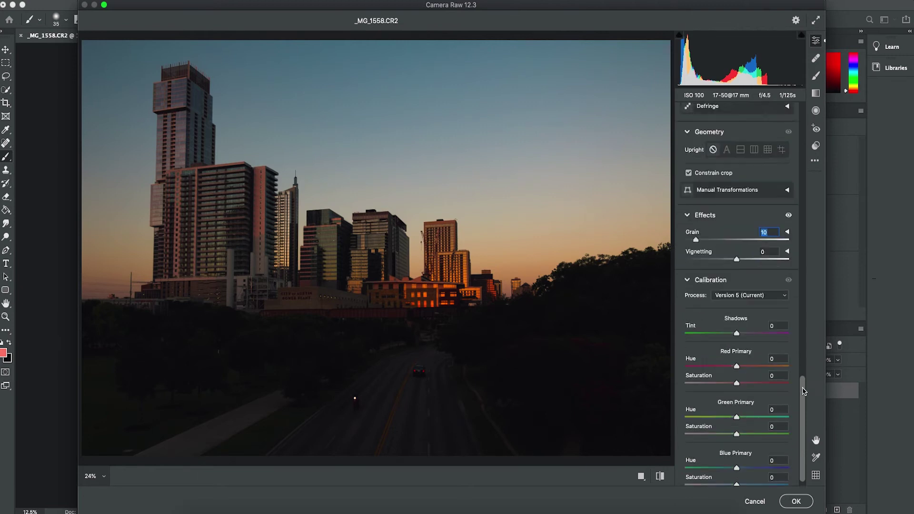
{"action": "left_click", "coordinate": [688, 316], "text": "alt"}
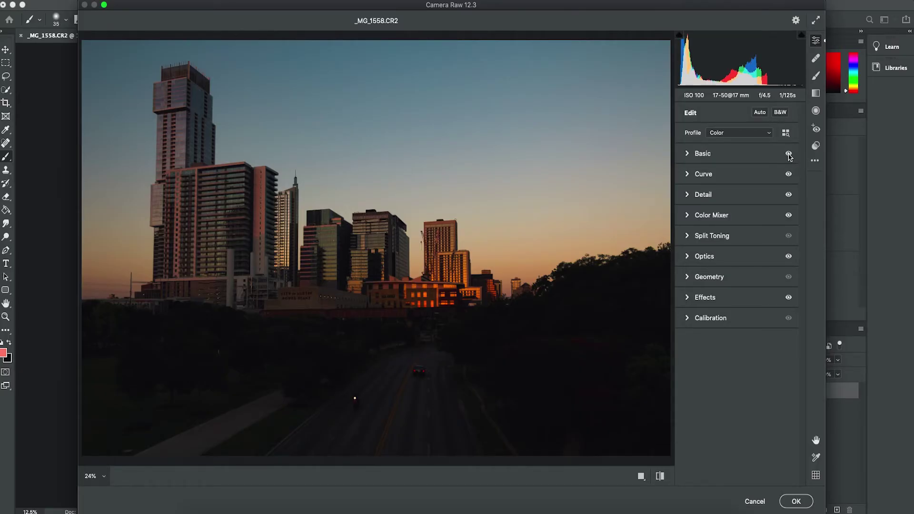
{"action": "left_click", "coordinate": [789, 154]}
{"action": "left_click", "coordinate": [789, 154]}
{"action": "left_click", "coordinate": [789, 154]}
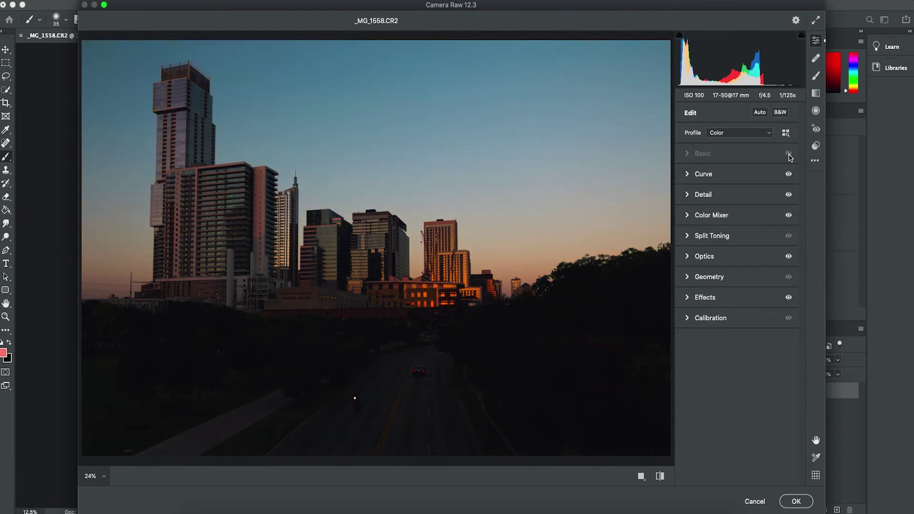
{"action": "left_click", "coordinate": [789, 154]}
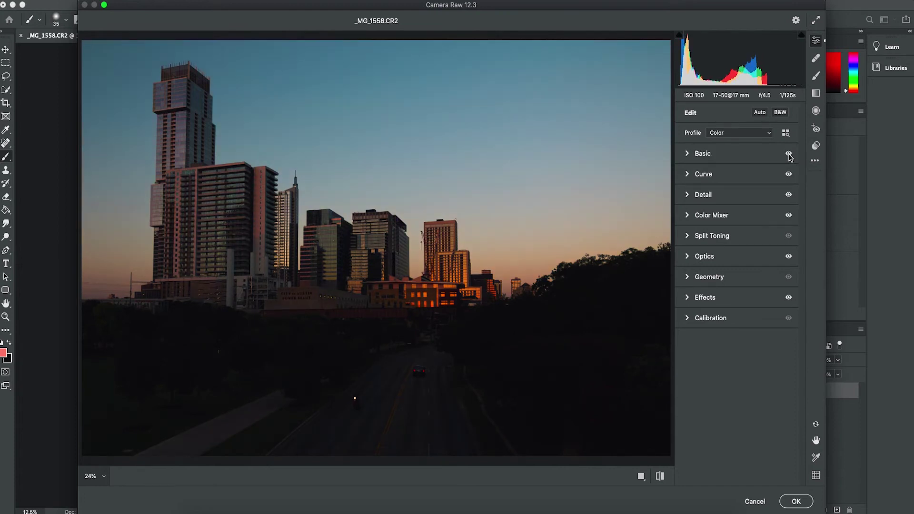
{"action": "left_click", "coordinate": [789, 154]}
{"action": "left_click", "coordinate": [789, 154]}
{"action": "left_click", "coordinate": [790, 175]}
{"action": "left_click", "coordinate": [789, 175]}
{"action": "left_click", "coordinate": [789, 175]}
{"action": "left_click", "coordinate": [789, 174]}
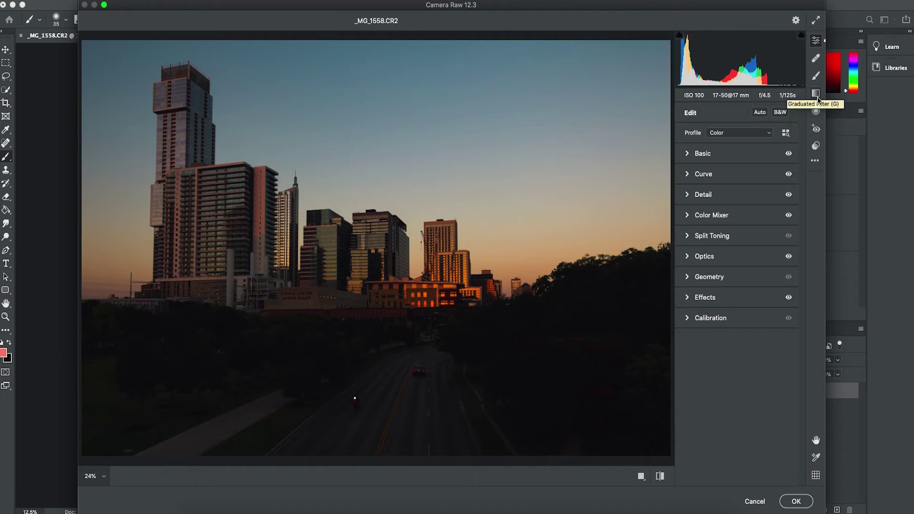
Draw a graduated filter from the sky down to the skyline with Exposure -0.30, Contrast +2, Highlights -11, Shadows +6, Whites +3 and Blacks -5.
{"action": "left_click", "coordinate": [815, 93]}
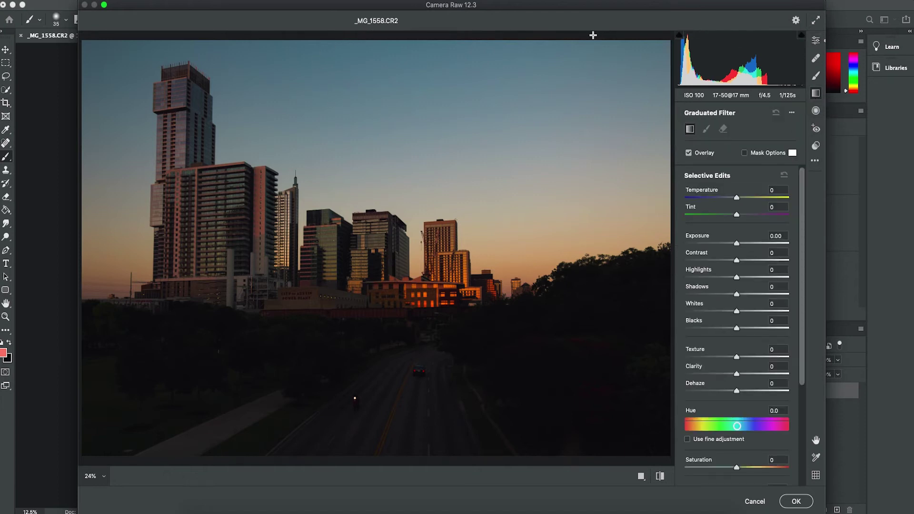
{"action": "left_click_drag", "start_coordinate": [592, 35], "coordinate": [511, 301]}
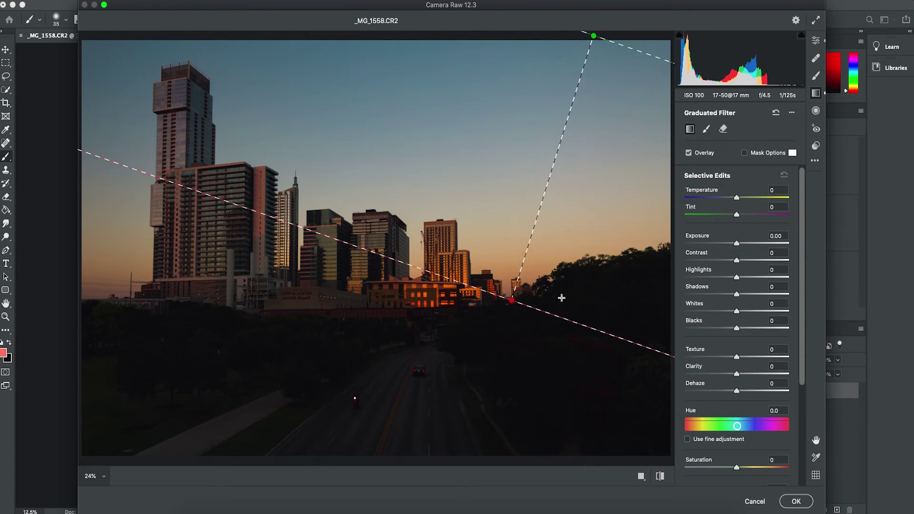
{"action": "left_click_drag", "start_coordinate": [737, 244], "coordinate": [735, 332]}
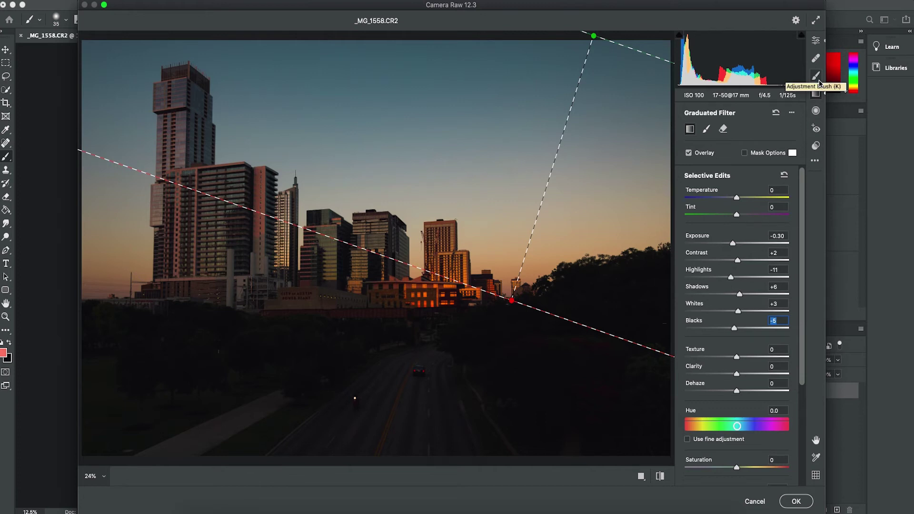
Draw an oval radial filter around the sunlit buildings in the middle of the skyline.
{"action": "left_click", "coordinate": [817, 110]}
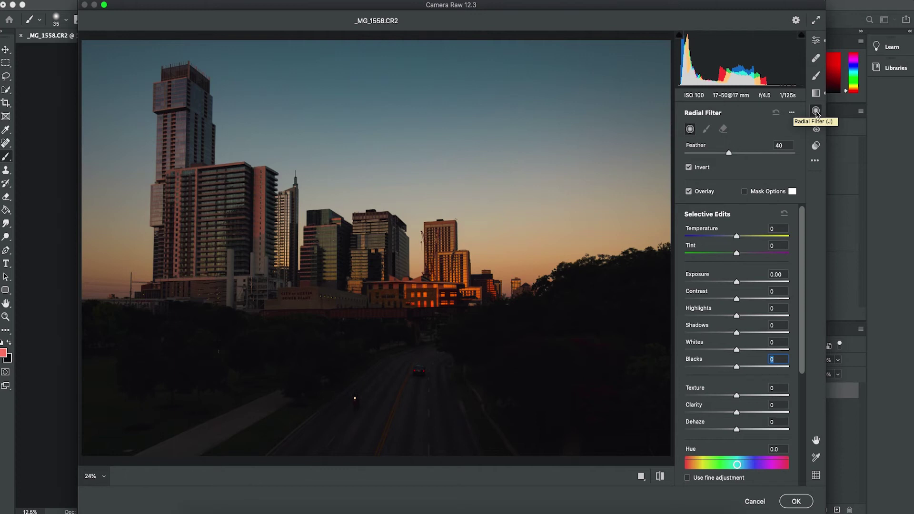
{"action": "left_click_drag", "start_coordinate": [396, 250], "coordinate": [526, 264]}
{"action": "left_click_drag", "start_coordinate": [493, 301], "coordinate": [464, 309]}
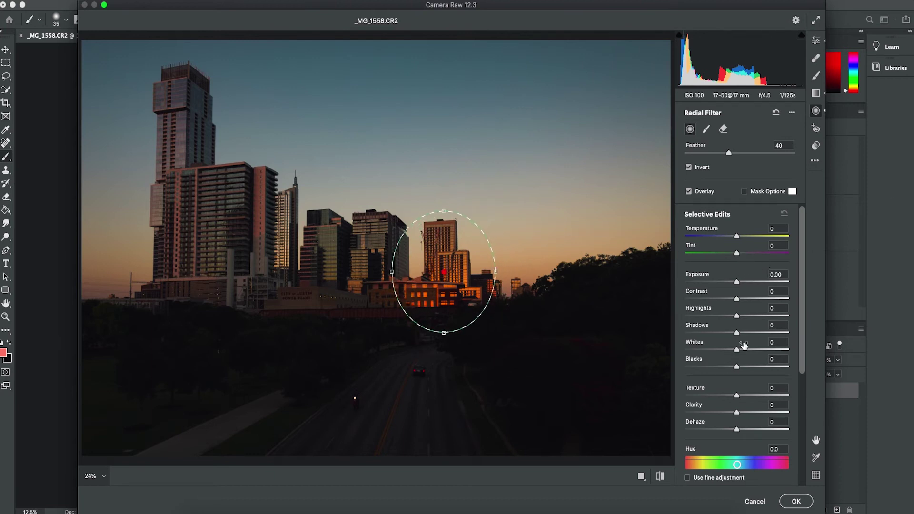
Raise the radial filter's Exposure to +0.20 and turn off Invert so the edit applies inside the oval.
{"action": "left_click", "coordinate": [689, 168]}
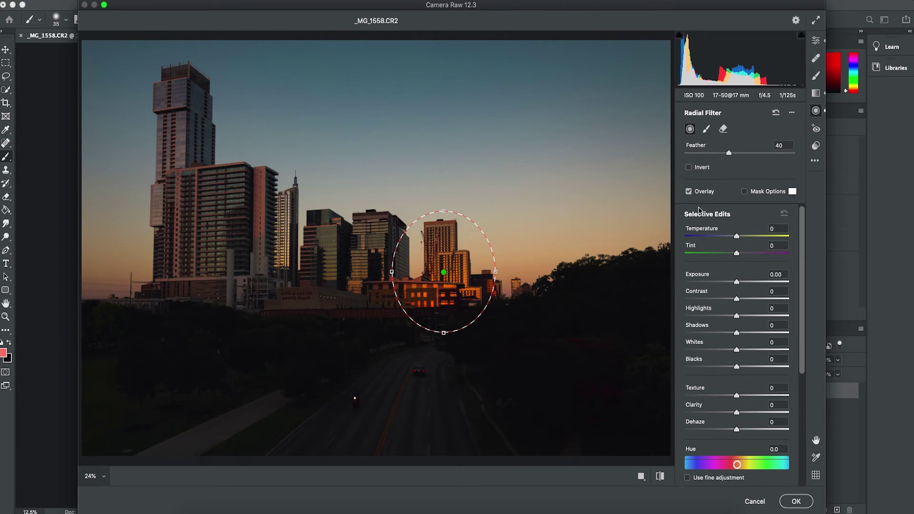
{"action": "left_click", "coordinate": [689, 168]}
{"action": "mouse_move", "coordinate": [737, 284]}
{"action": "left_mouse_down"}
{"action": "mouse_move", "coordinate": [727, 294]}
{"action": "mouse_move", "coordinate": [740, 285]}
{"action": "left_mouse_up"}
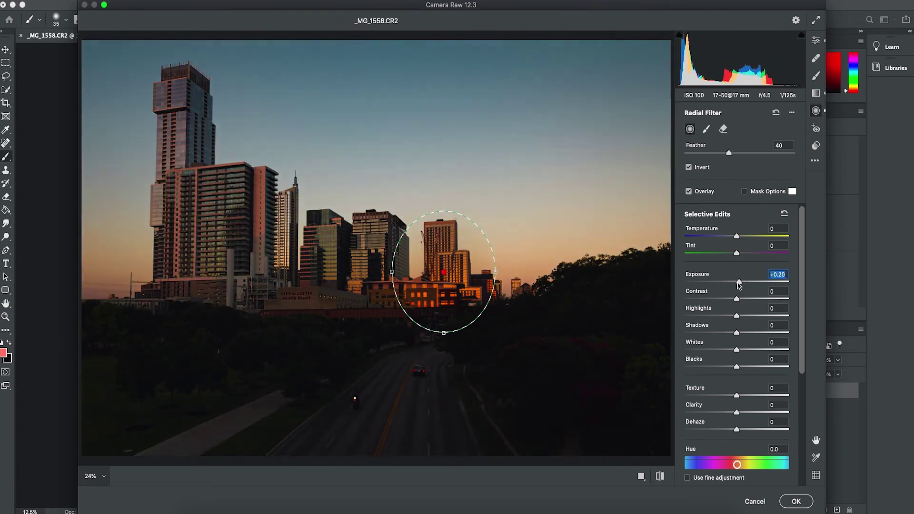
{"action": "left_click", "coordinate": [688, 167]}
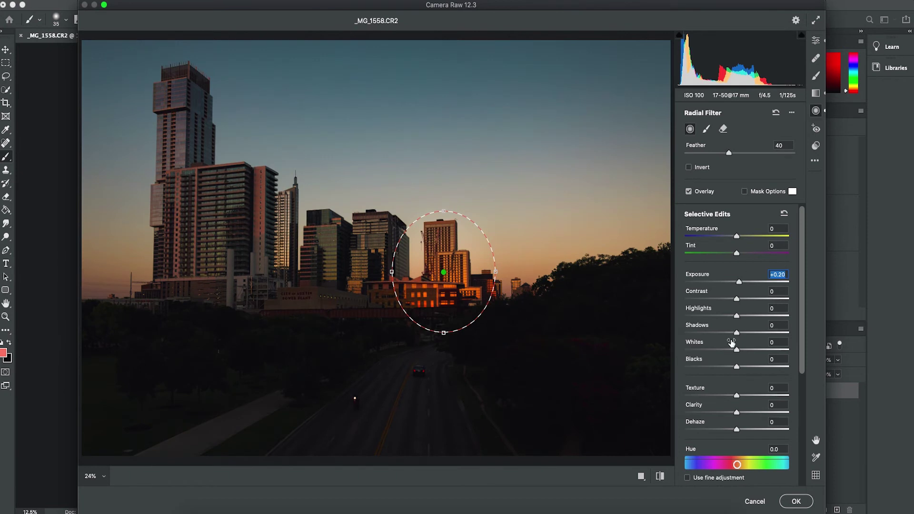
Refine the radial filter around the sunlit buildings: set Exposure to +0.15, Temperature to +2, and widen the oval toward the trees.
{"action": "left_click_drag", "start_coordinate": [741, 283], "coordinate": [739, 283]}
{"action": "left_click_drag", "start_coordinate": [497, 273], "coordinate": [506, 272]}
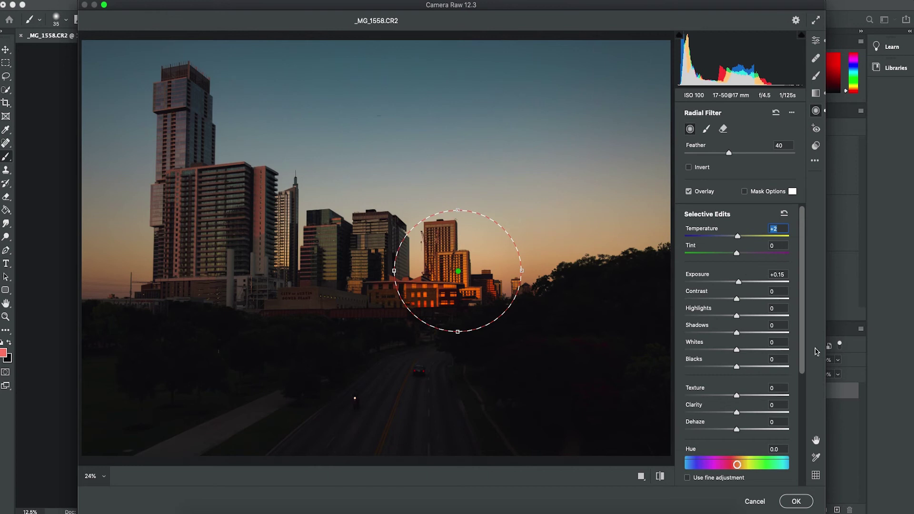
{"action": "scroll", "coordinate": [802, 353], "scroll_direction": "down", "scroll_amount": 3}
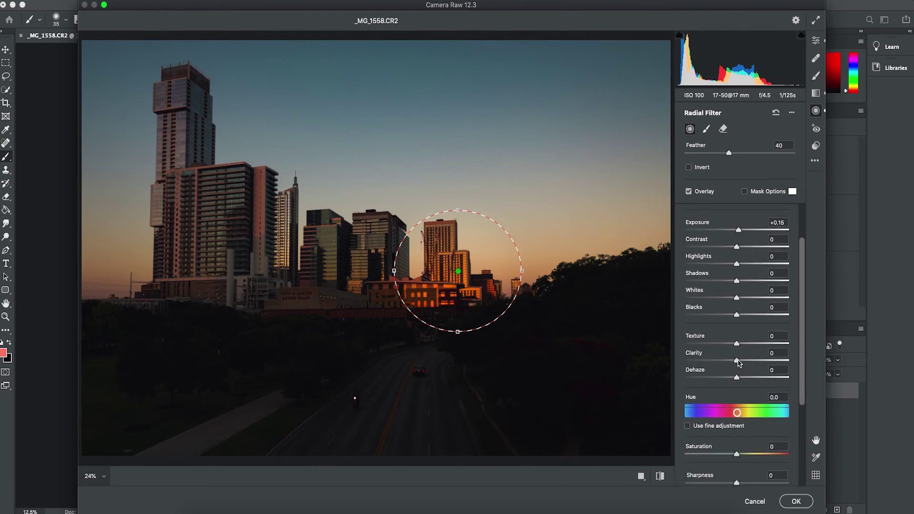
{"action": "left_click", "coordinate": [738, 361]}
{"action": "left_click_drag", "start_coordinate": [738, 283], "coordinate": [740, 284]}
{"action": "left_click", "coordinate": [816, 42]}
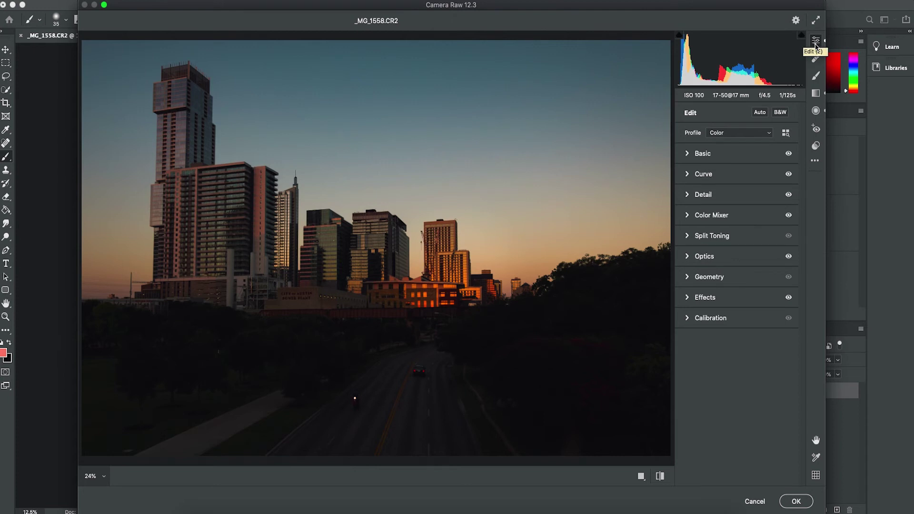
Draw a graduated filter from the photo's bottom edge up to the base of the skyline and lower its Exposure slightly.
{"action": "left_click", "coordinate": [816, 94]}
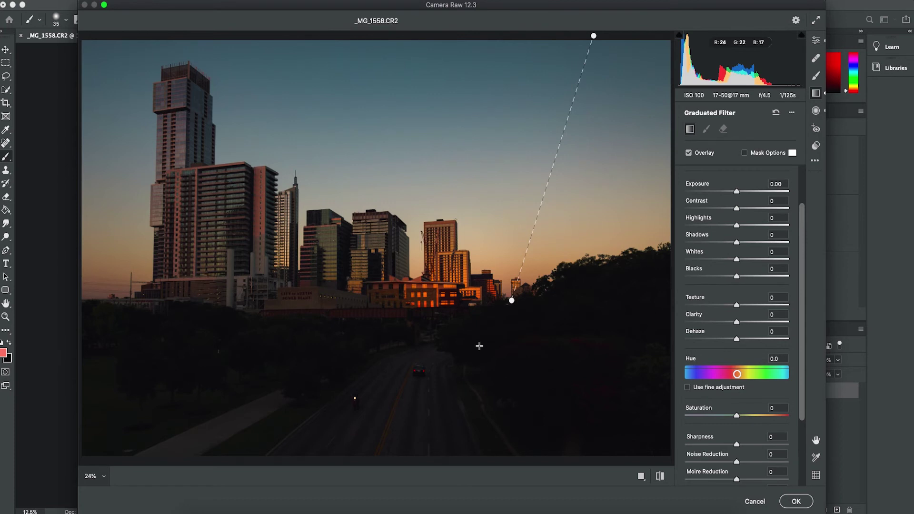
{"action": "left_click_drag", "start_coordinate": [341, 463], "coordinate": [343, 305]}
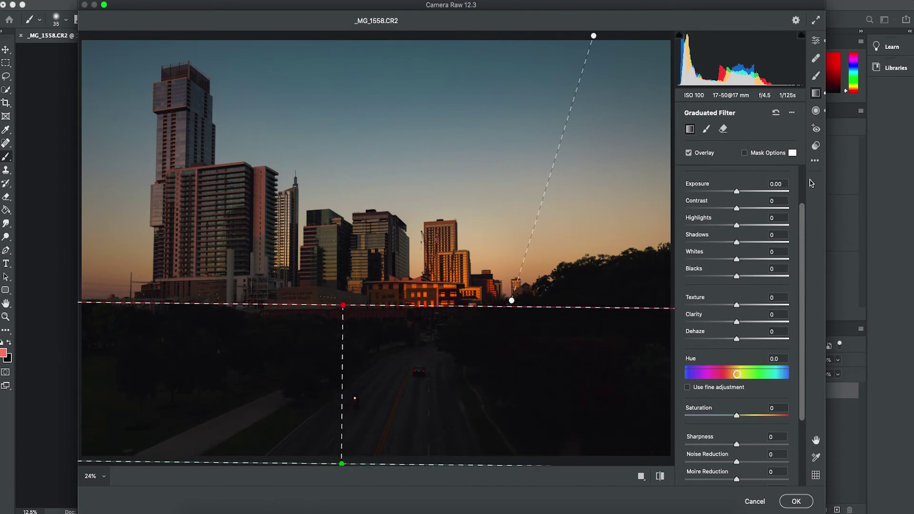
{"action": "left_click_drag", "start_coordinate": [737, 193], "coordinate": [730, 195]}
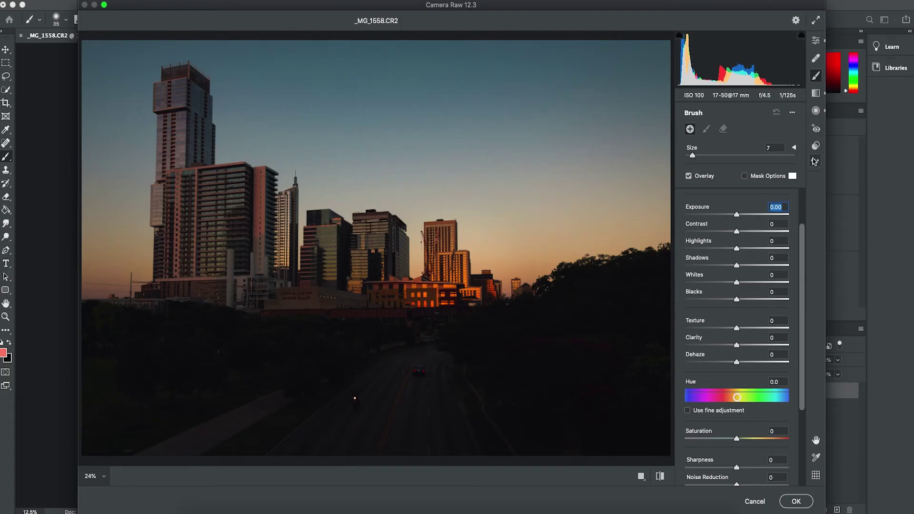
Apply the Camera Raw edits to the photo and convert Layer 0 to a smart object.
{"action": "left_click", "coordinate": [815, 163]}
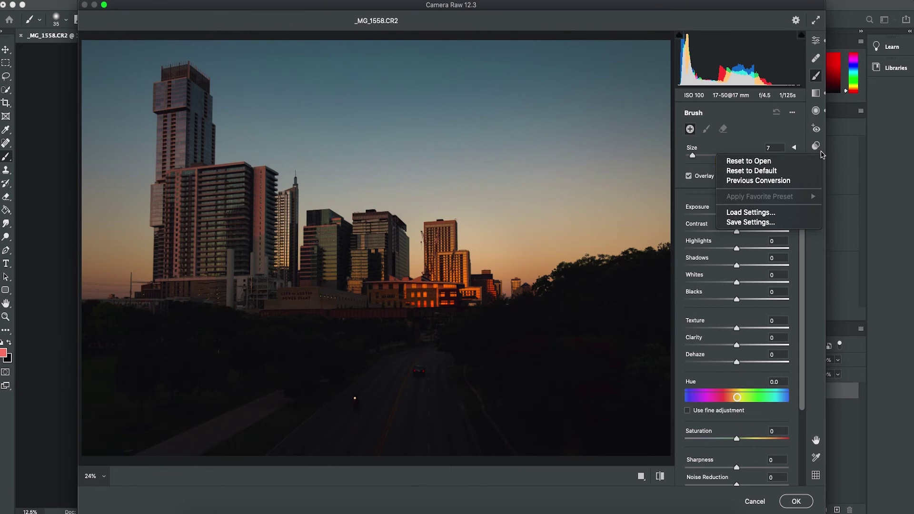
{"action": "left_click", "coordinate": [816, 158]}
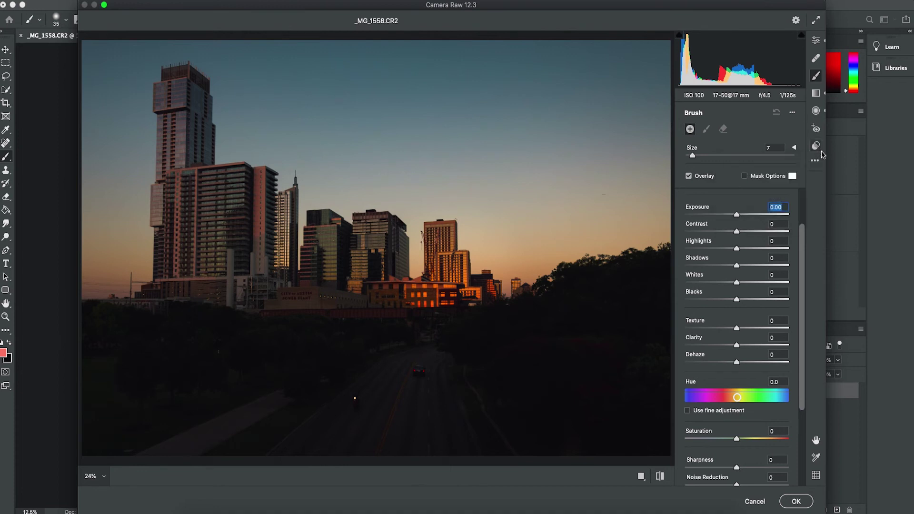
{"action": "left_click", "coordinate": [796, 501]}
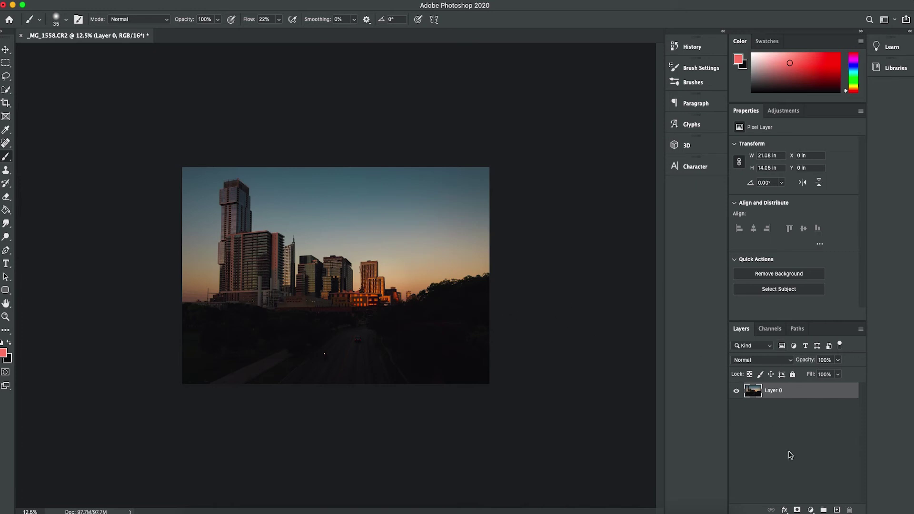
{"action": "right_click", "coordinate": [810, 395]}
{"action": "left_click", "coordinate": [781, 215]}
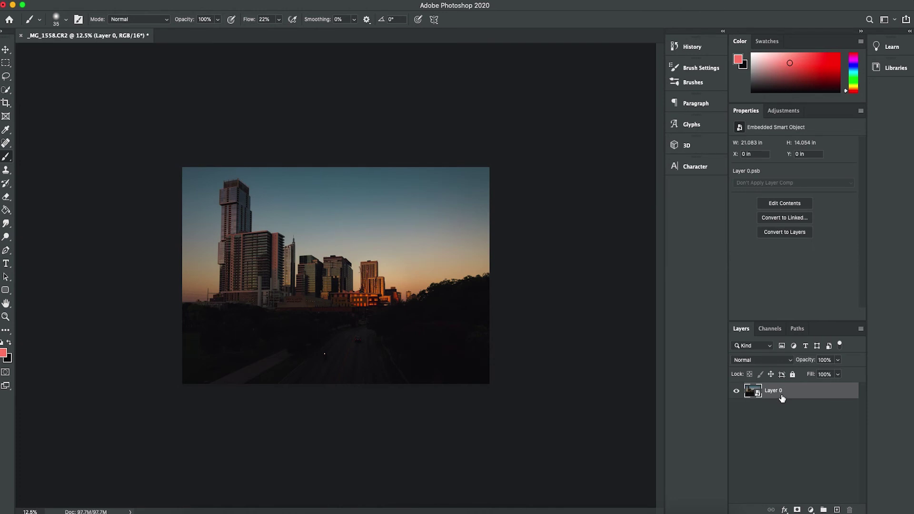
Add a Curves adjustment layer with a slightly lowered midpoint and a highlight point at Input 189, Output 193.
{"action": "left_click", "coordinate": [783, 111]}
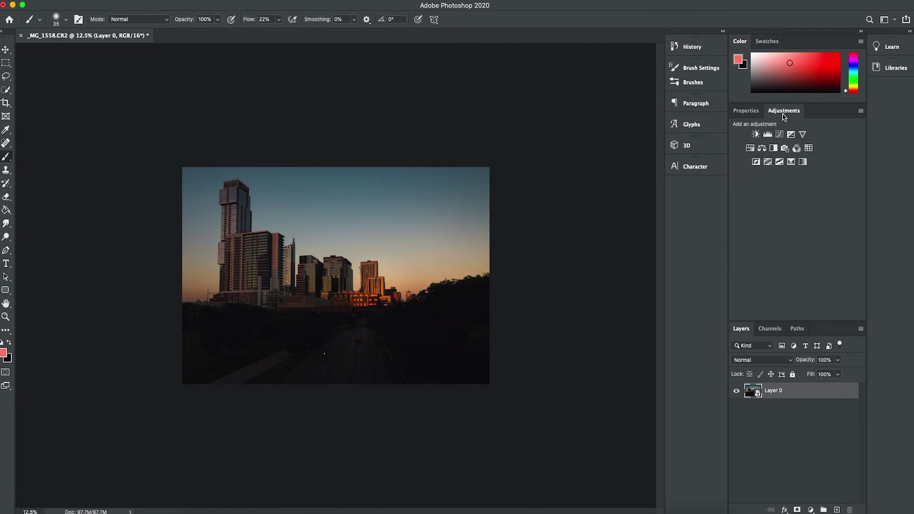
{"action": "left_click", "coordinate": [780, 135]}
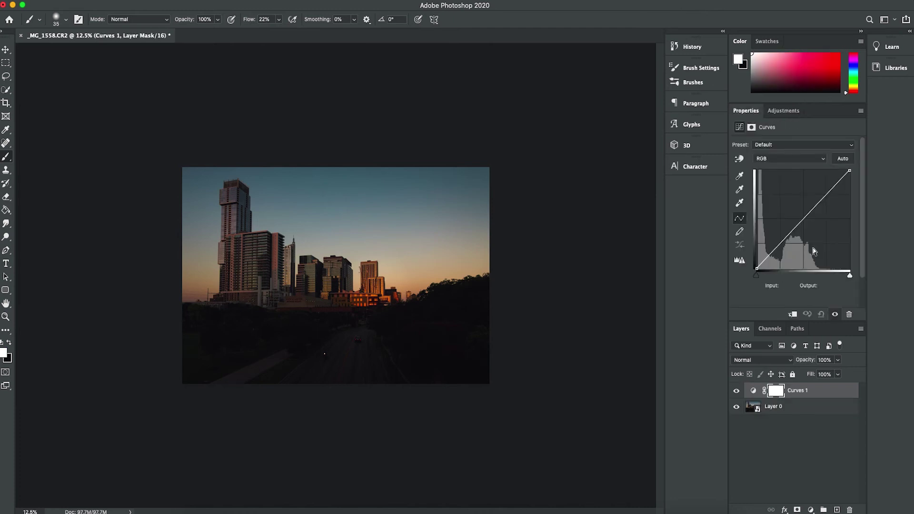
{"action": "left_click_drag", "start_coordinate": [804, 218], "coordinate": [826, 194]}
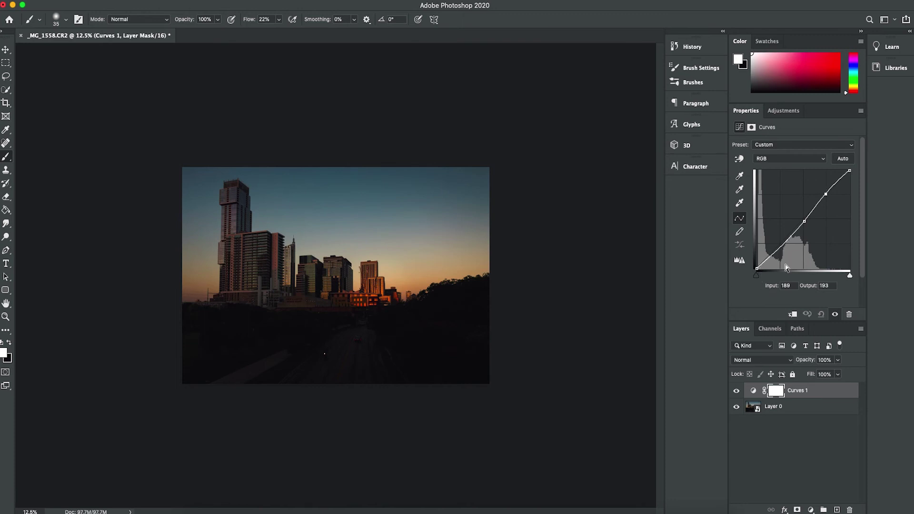
Add a Hue/Saturation adjustment layer with Hue -4, Saturation +1 and Lightness +1.
{"action": "left_click", "coordinate": [783, 111]}
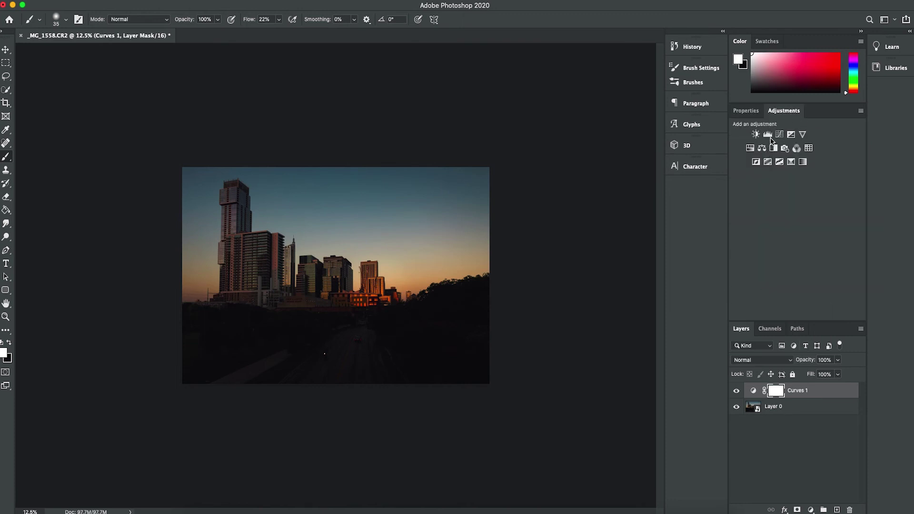
{"action": "left_click", "coordinate": [752, 148]}
{"action": "left_click_drag", "start_coordinate": [795, 186], "coordinate": [792, 186]}
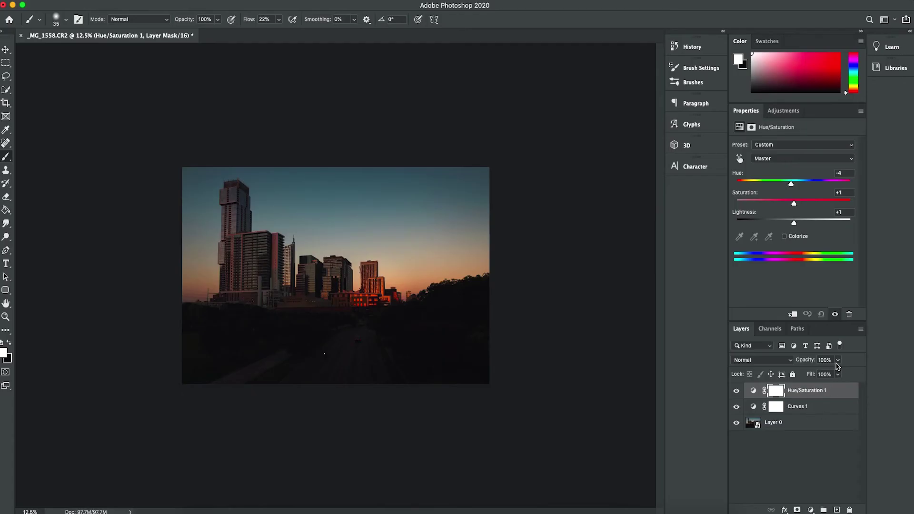
Add a Color Lookup adjustment layer above the Hue/Saturation layer.
{"action": "left_click", "coordinate": [784, 111]}
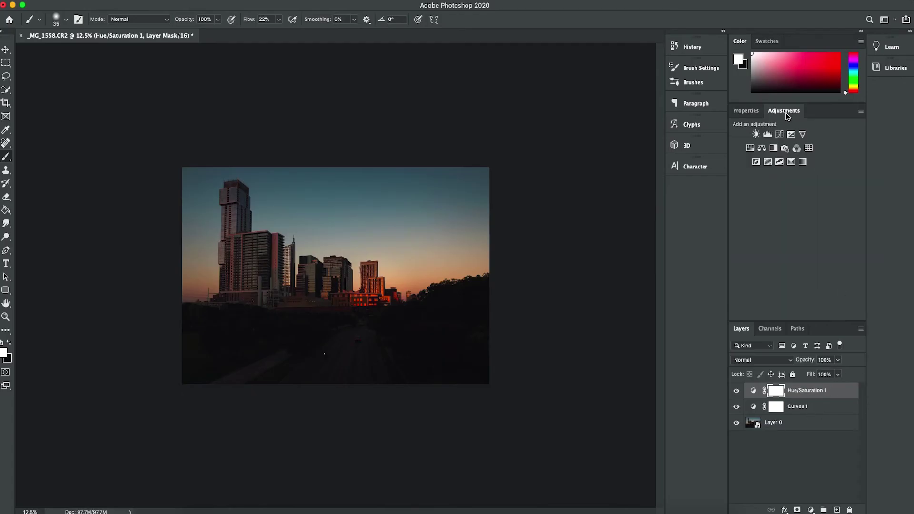
{"action": "left_click", "coordinate": [809, 149]}
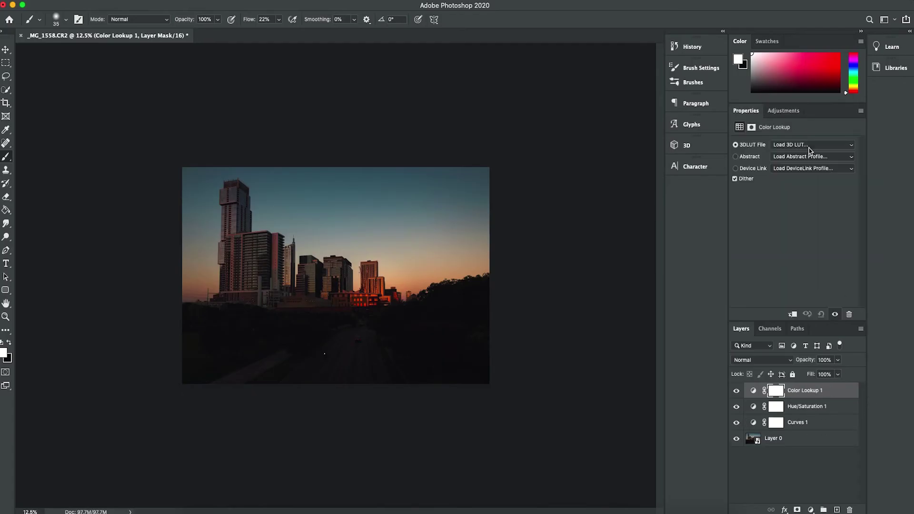
Try the DropBlues.3DL and EdgyAmber.3DL looks on the Color Lookup layer.
{"action": "left_click", "coordinate": [817, 148]}
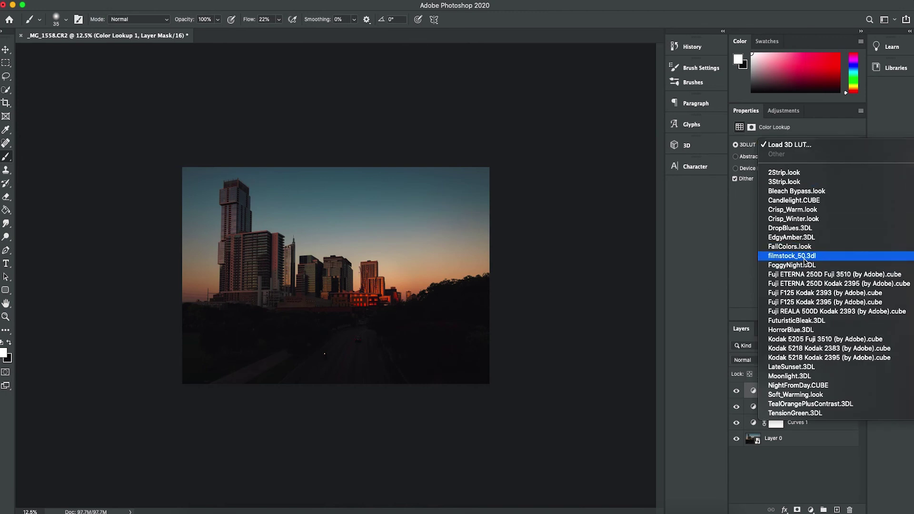
{"action": "left_click", "coordinate": [821, 229]}
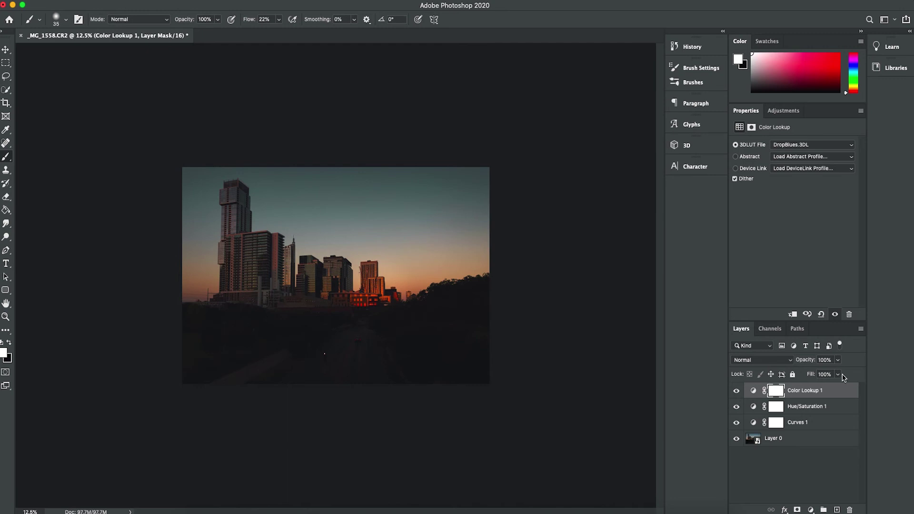
{"action": "mouse_move", "coordinate": [839, 376]}
{"action": "left_mouse_down"}
{"action": "mouse_move", "coordinate": [833, 392]}
{"action": "mouse_move", "coordinate": [798, 396]}
{"action": "mouse_move", "coordinate": [847, 391]}
{"action": "left_mouse_up"}
{"action": "left_click", "coordinate": [808, 147]}
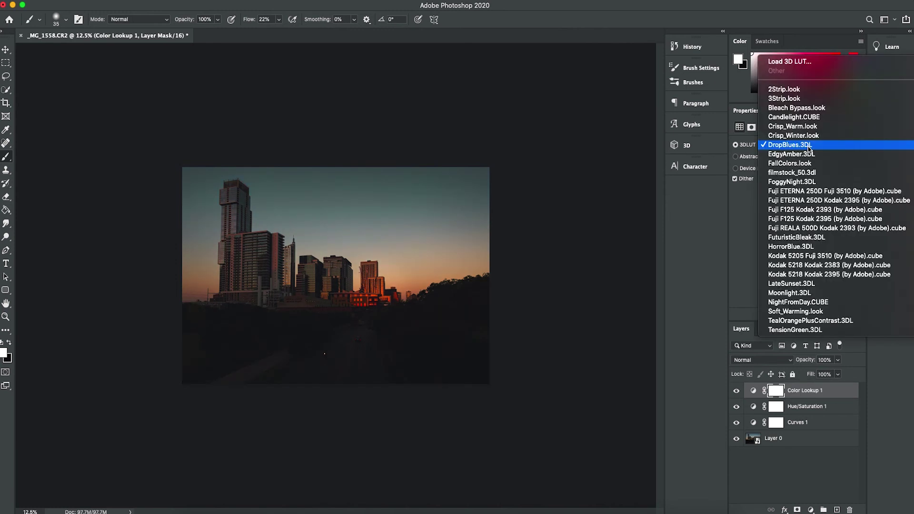
{"action": "left_click", "coordinate": [808, 156]}
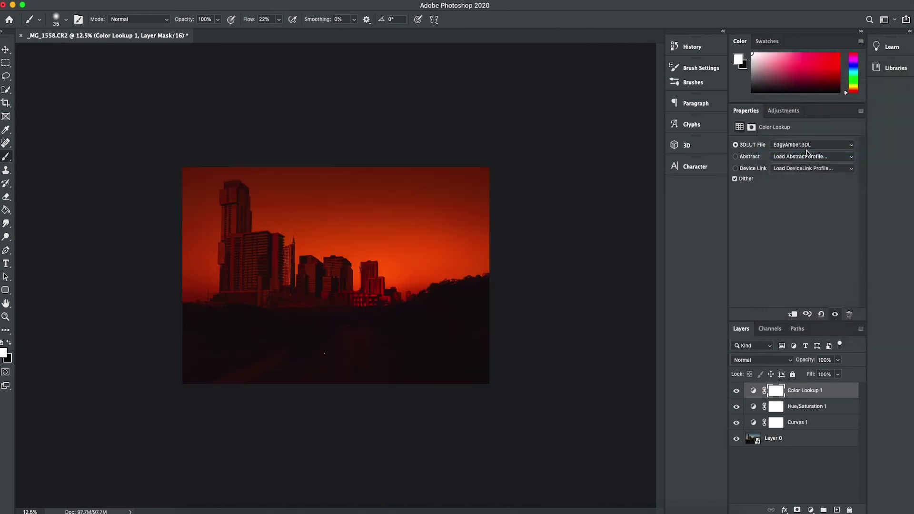
Apply the TealOrangePlusContrast.3DL look to the Color Lookup layer and reduce the layer's Fill to about 20%.
{"action": "left_click", "coordinate": [807, 146]}
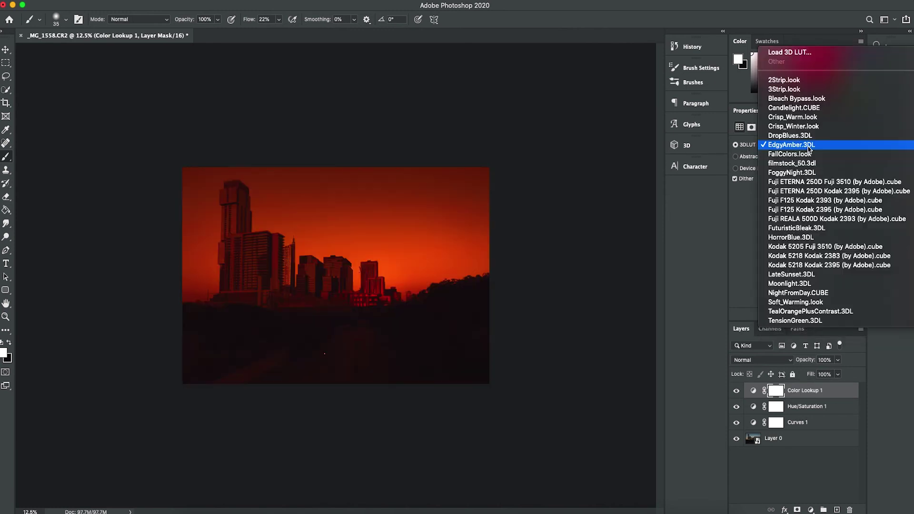
{"action": "left_click", "coordinate": [812, 312]}
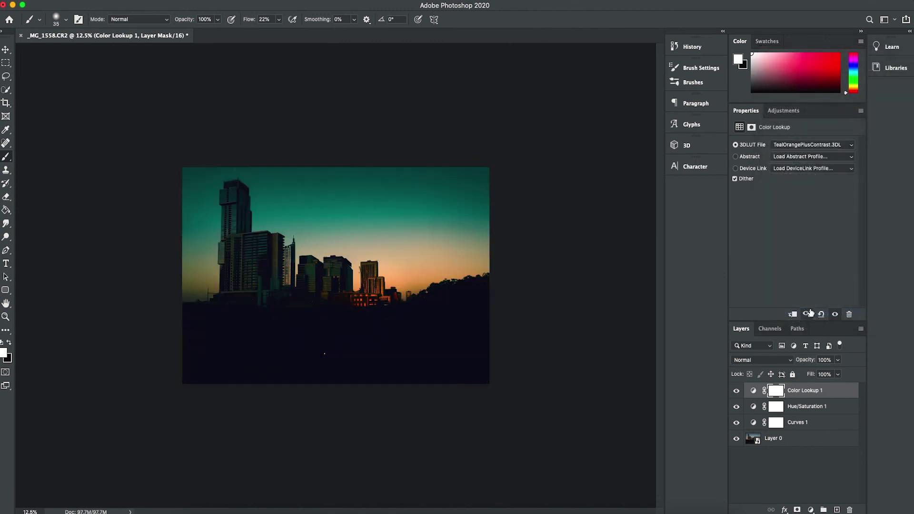
{"action": "left_click", "coordinate": [838, 375]}
{"action": "left_click", "coordinate": [809, 387]}
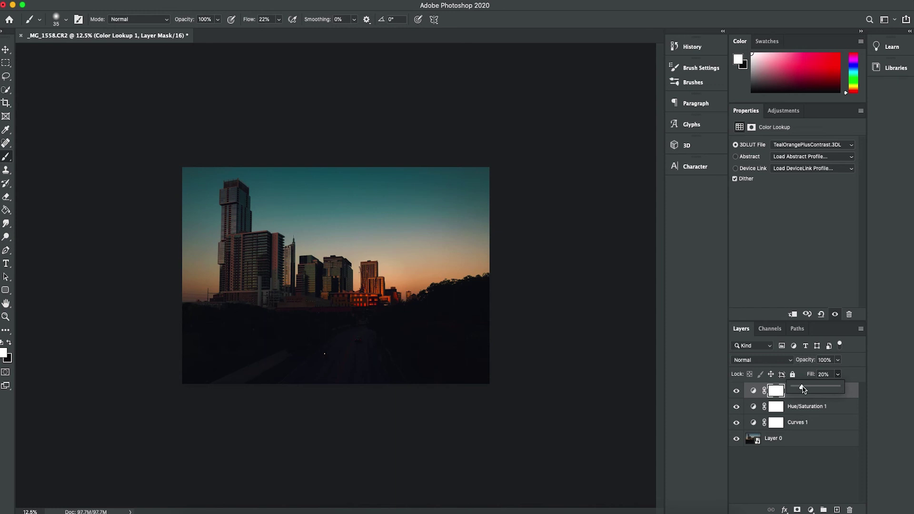
Create a new empty layer above Layer 0 and move it to the top of the layer stack.
{"action": "left_click", "coordinate": [836, 411]}
{"action": "left_click", "coordinate": [836, 410]}
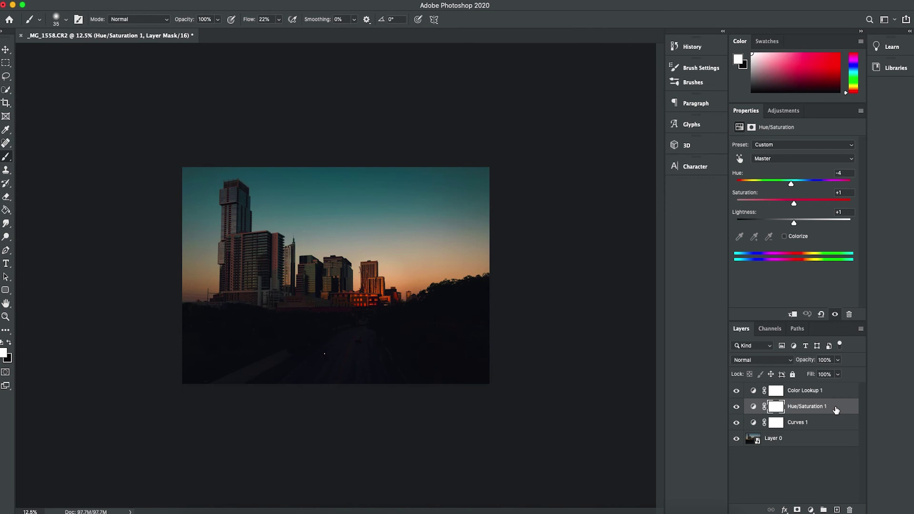
{"action": "left_click", "coordinate": [804, 439]}
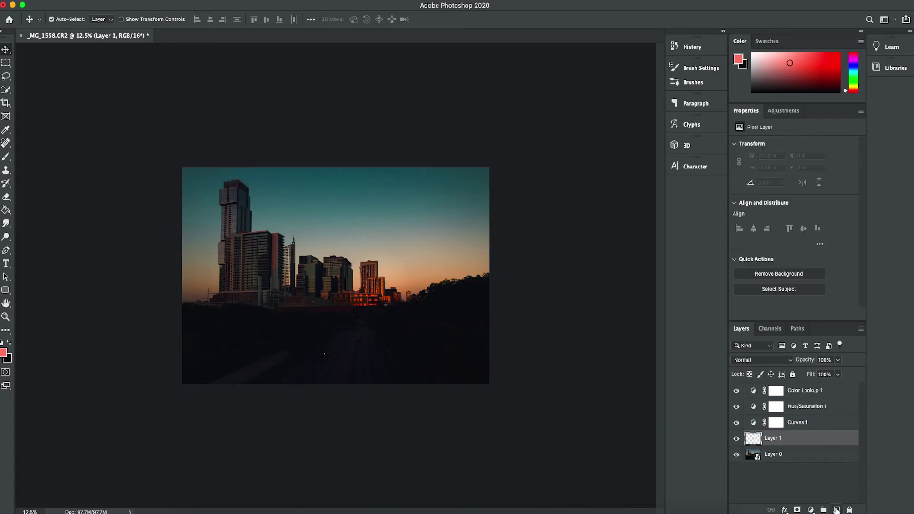
{"action": "key", "text": "super+shift+bracketright"}
Activate the Brush tool with the Clouds 1 brush and set the foreground color to white.
{"action": "key", "text": "b"}
{"action": "right_click", "coordinate": [329, 101]}
{"action": "left_click", "coordinate": [491, 339]}
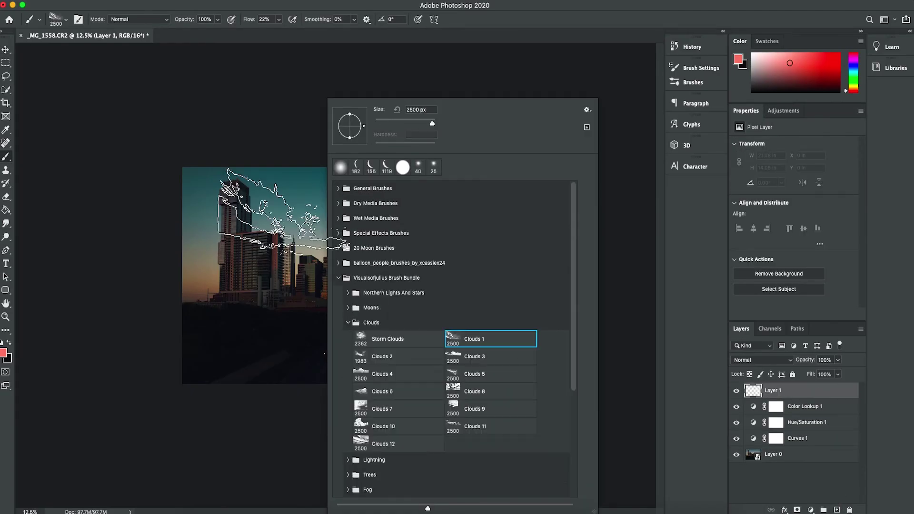
{"action": "left_click", "coordinate": [3, 352]}
{"action": "left_click", "coordinate": [639, 135]}
{"action": "left_click", "coordinate": [857, 131]}
Paint soft white clouds across the sky with the Storm Clouds brush, plus thin wisps near its upper edge with a streaky 2500 px cloud brush.
{"action": "right_click", "coordinate": [389, 100]}
{"action": "left_click", "coordinate": [445, 338]}
{"action": "key", "text": "Return"}
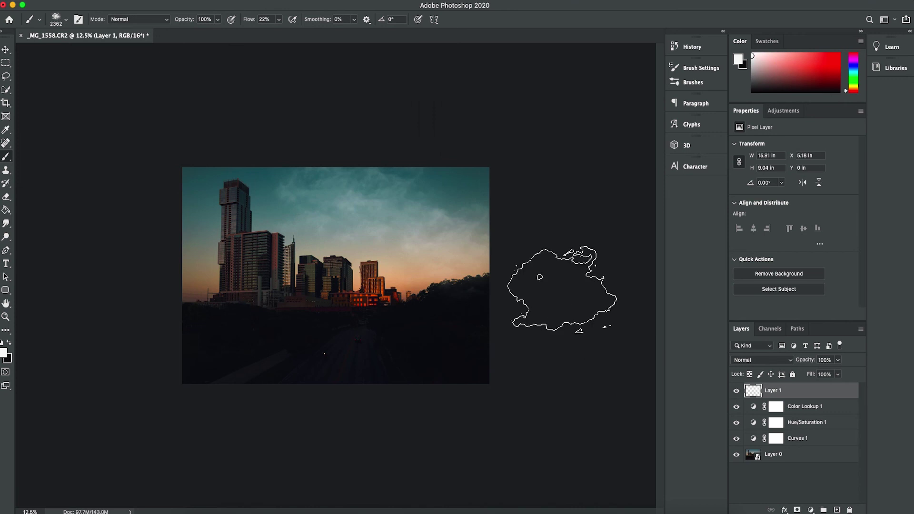
{"action": "right_click", "coordinate": [619, 164]}
{"action": "double_click", "coordinate": [582, 426]}
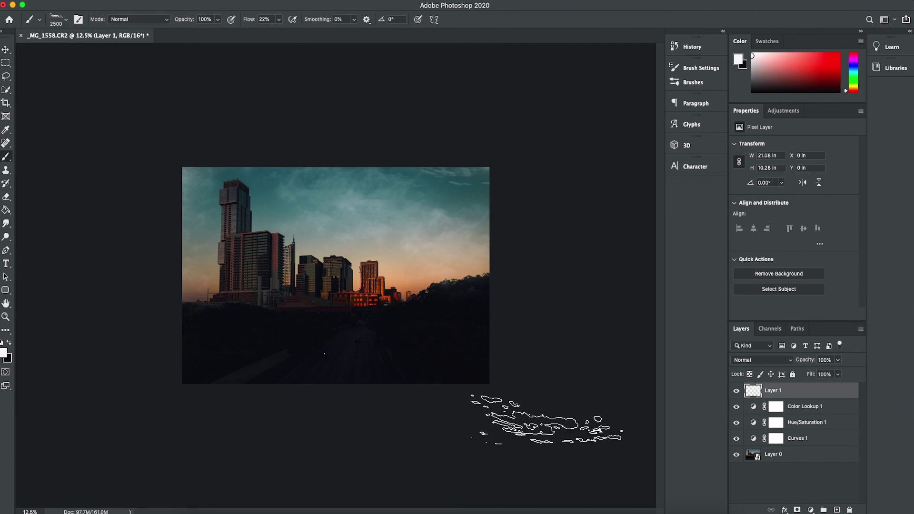
Start the HDR Toning adjustment on the image and accept flattening its layers.
{"action": "left_click", "coordinate": [771, 454]}
{"action": "left_click", "coordinate": [119, 5]}
{"action": "mouse_move", "coordinate": [134, 18]}
{"action": "left_click", "coordinate": [266, 200]}
{"action": "left_click", "coordinate": [527, 169]}
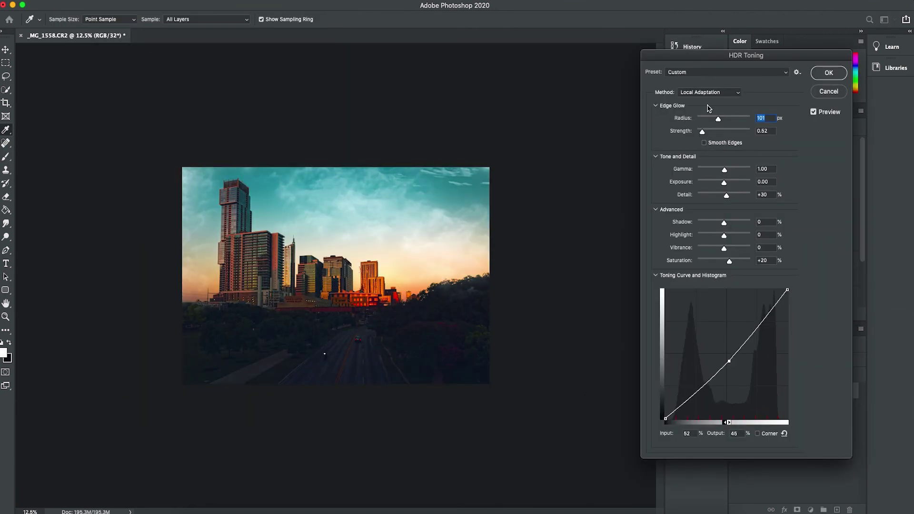
Apply HDR Toning with Radius 67 px, Strength 0.38, Exposure +0.05, Detail +8%, Shadow -10%, Highlight -3%, Vibrance -3% and Saturation +17%.
{"action": "mouse_move", "coordinate": [703, 132]}
{"action": "left_mouse_down"}
{"action": "mouse_move", "coordinate": [734, 134]}
{"action": "mouse_move", "coordinate": [701, 132]}
{"action": "left_mouse_up"}
{"action": "left_click_drag", "start_coordinate": [718, 118], "coordinate": [714, 119]}
{"action": "left_click_drag", "start_coordinate": [724, 183], "coordinate": [723, 183]}
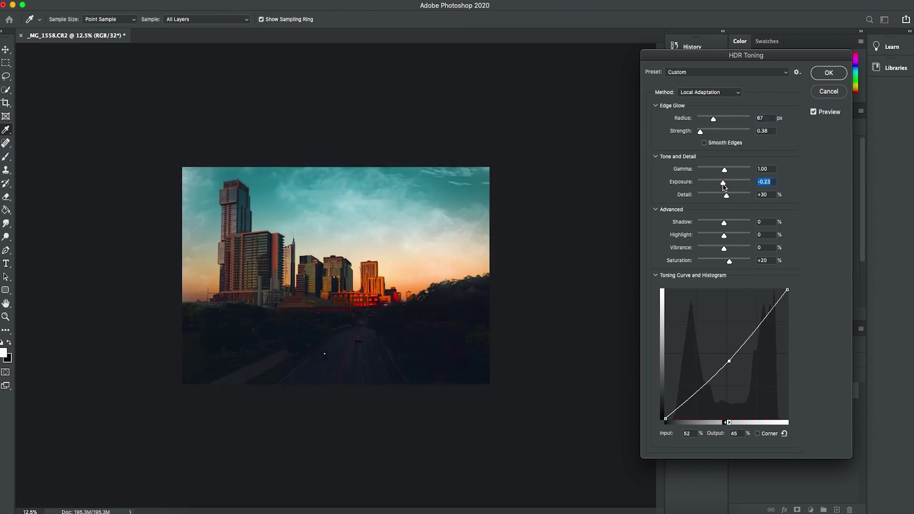
{"action": "left_click", "coordinate": [724, 170]}
{"action": "left_click_drag", "start_coordinate": [723, 183], "coordinate": [725, 195]}
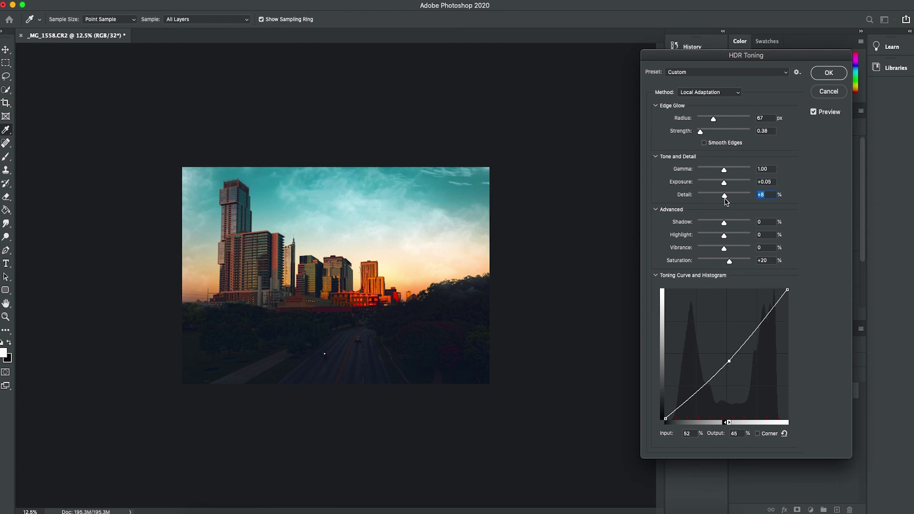
{"action": "mouse_move", "coordinate": [724, 235]}
{"action": "left_mouse_down"}
{"action": "mouse_move", "coordinate": [729, 261]}
{"action": "mouse_move", "coordinate": [721, 223]}
{"action": "left_mouse_up"}
{"action": "left_click", "coordinate": [829, 74]}
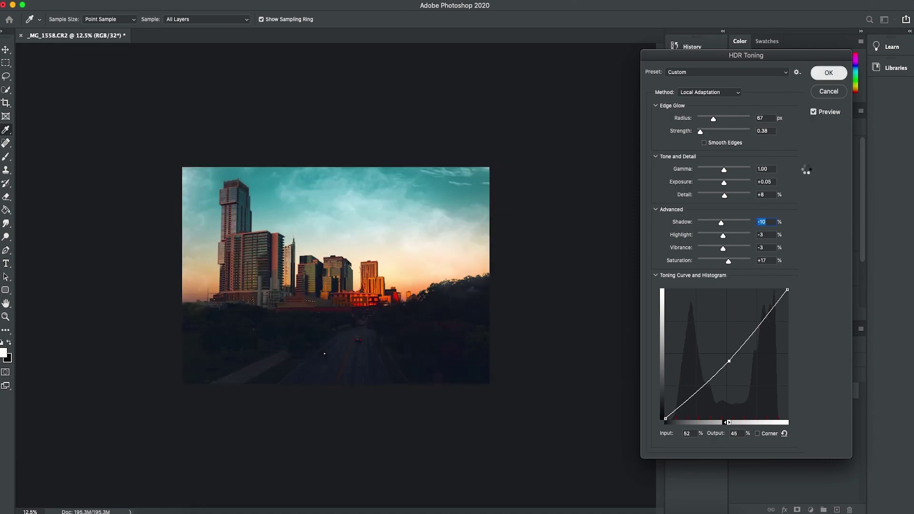